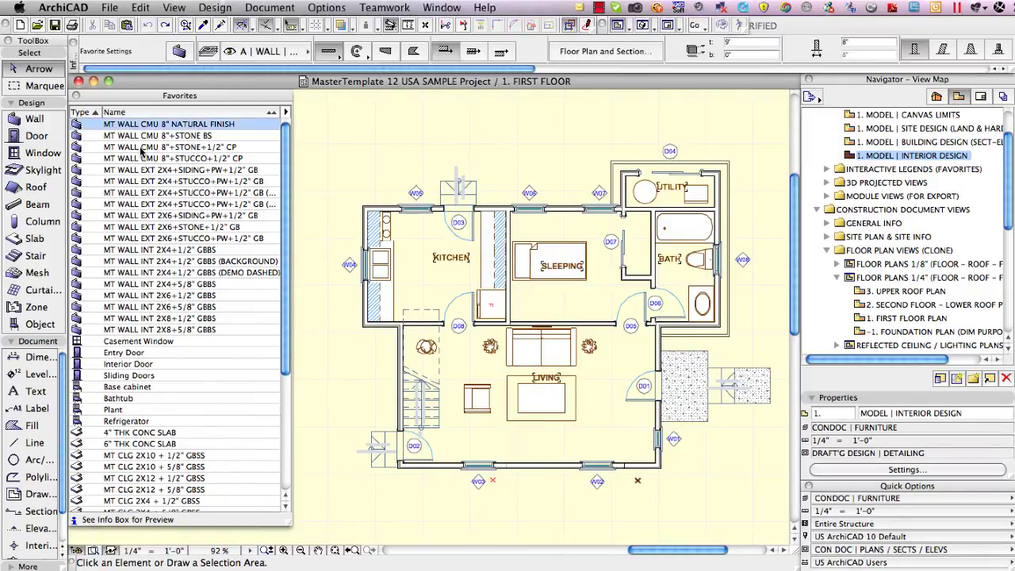
Try the CMU natural finish, Refrigerator and Plant favorites, leaving the object settings unchanged.
left_click(164, 157)
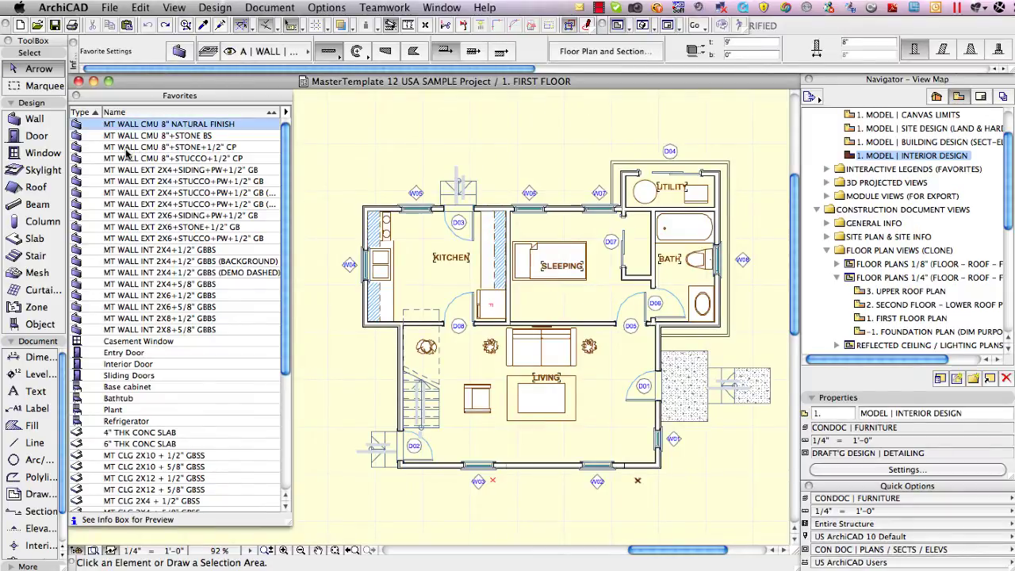
left_click(127, 421)
double_click(127, 421)
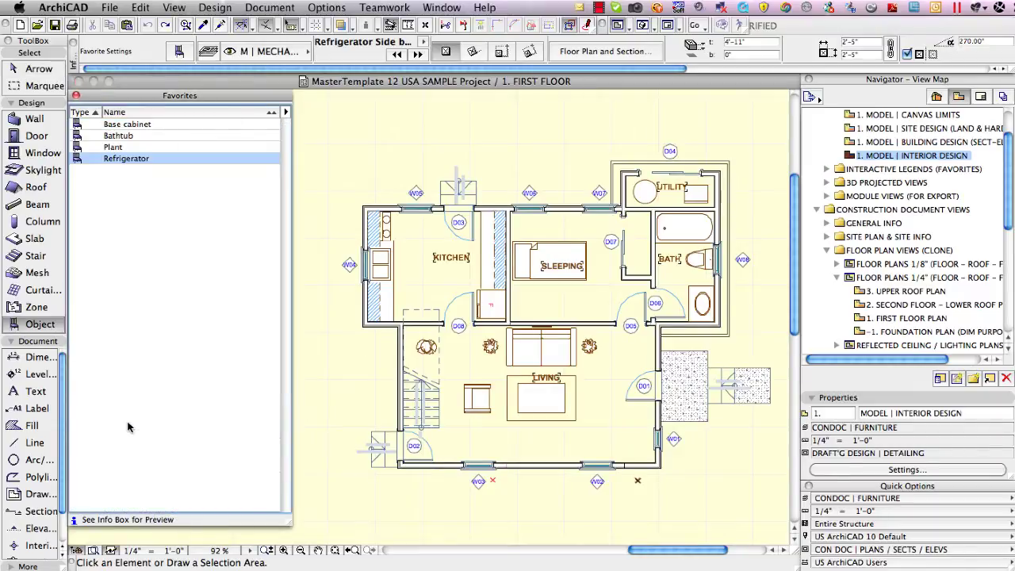
left_click(179, 51)
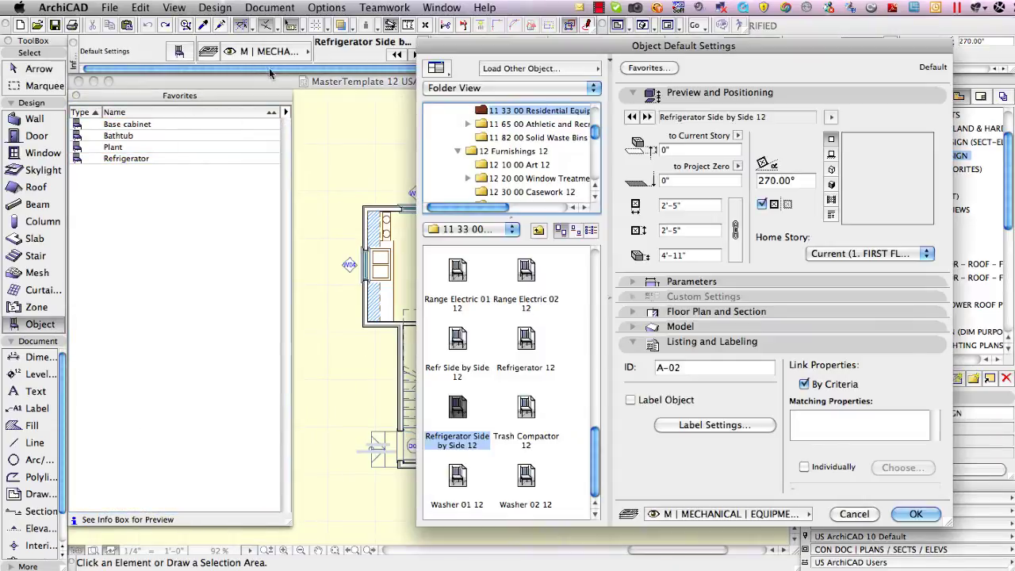
left_click_drag(660, 46, 524, 48)
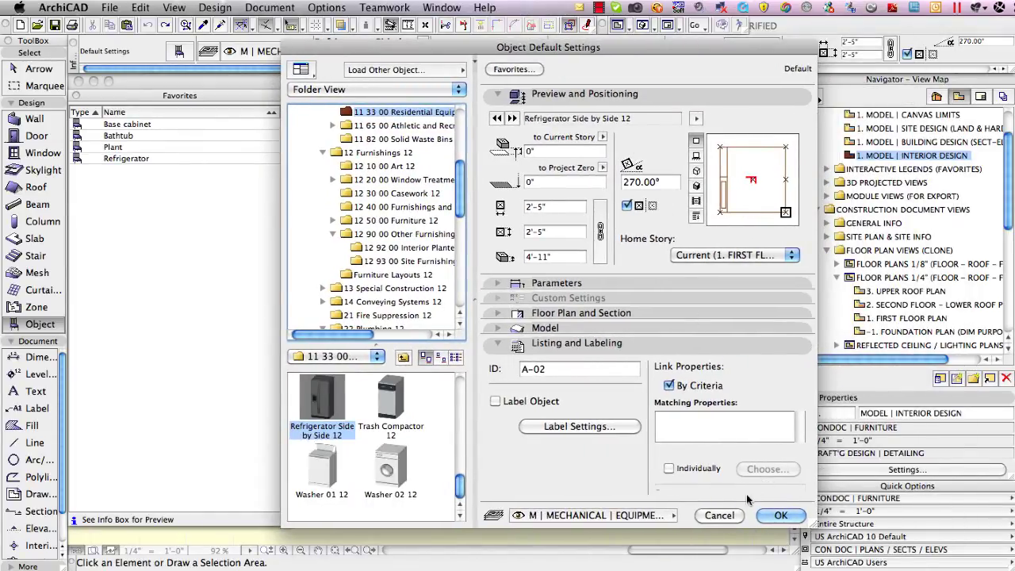
left_click(730, 518)
left_click(129, 158)
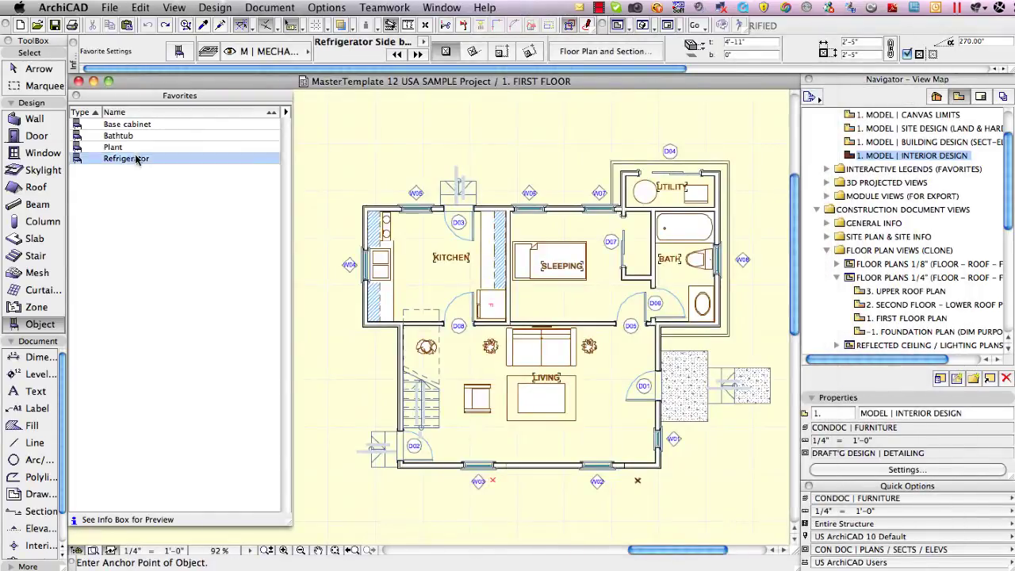
left_click(115, 148)
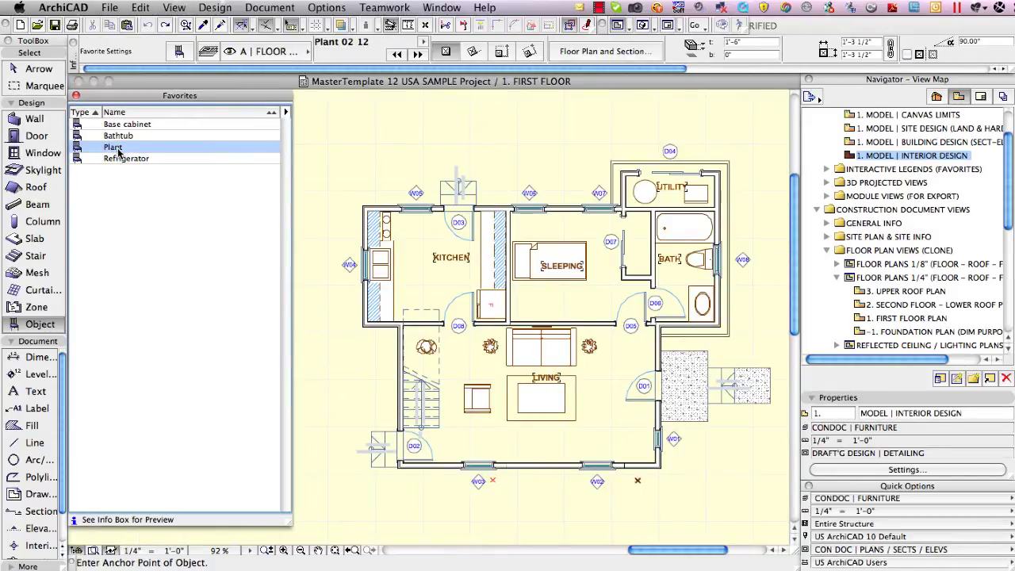
left_click(159, 495)
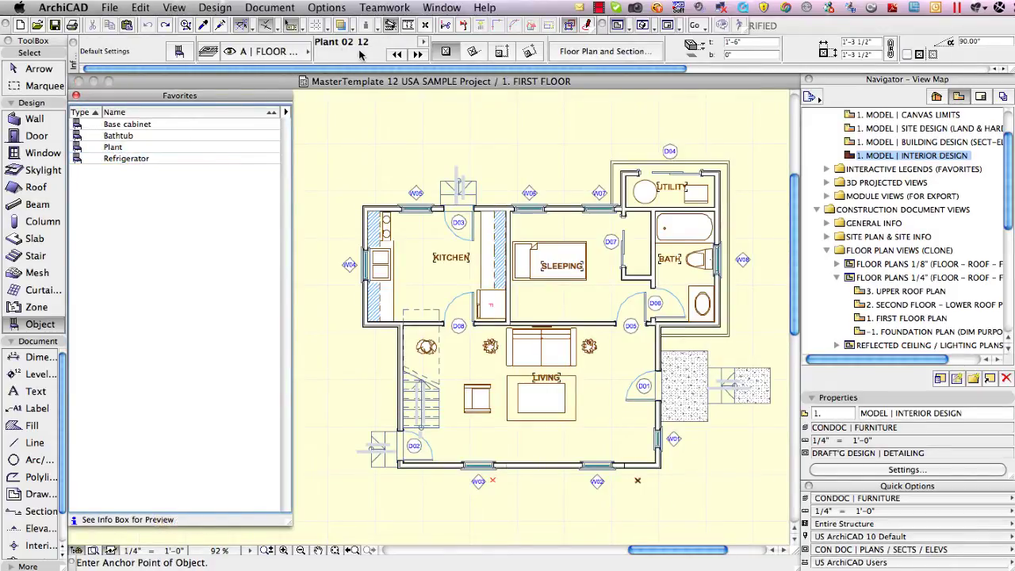
left_click(29, 70)
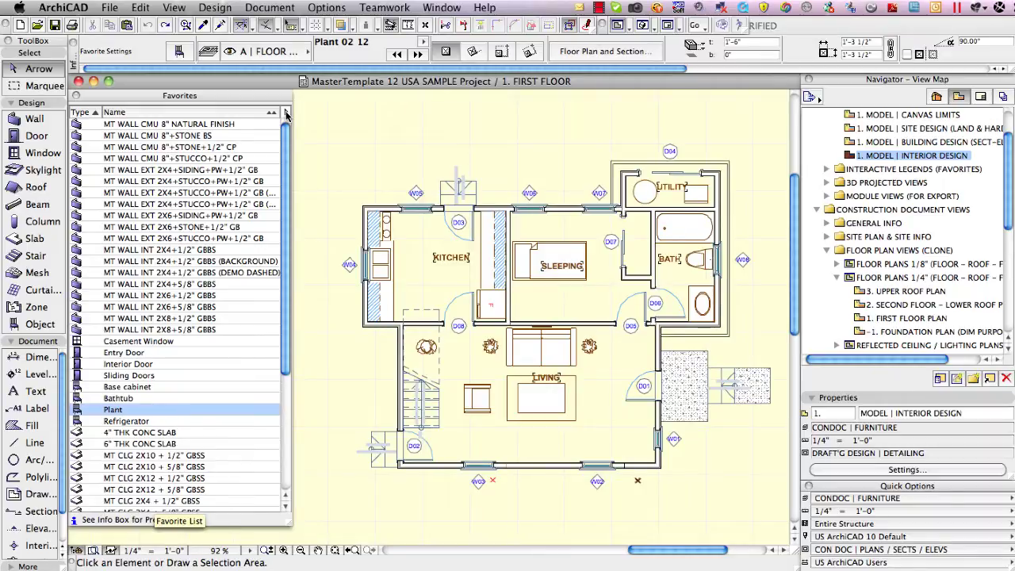
Save the favorites to Best Practices > Weeks > Week 6 as AC12 Favorites.prf, replacing it.
left_click(287, 115)
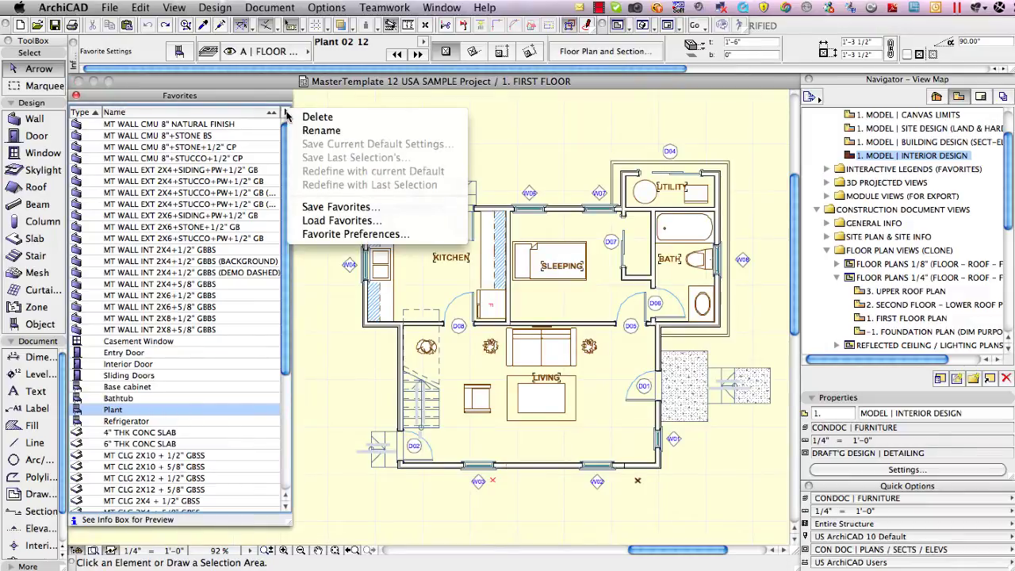
left_click(345, 207)
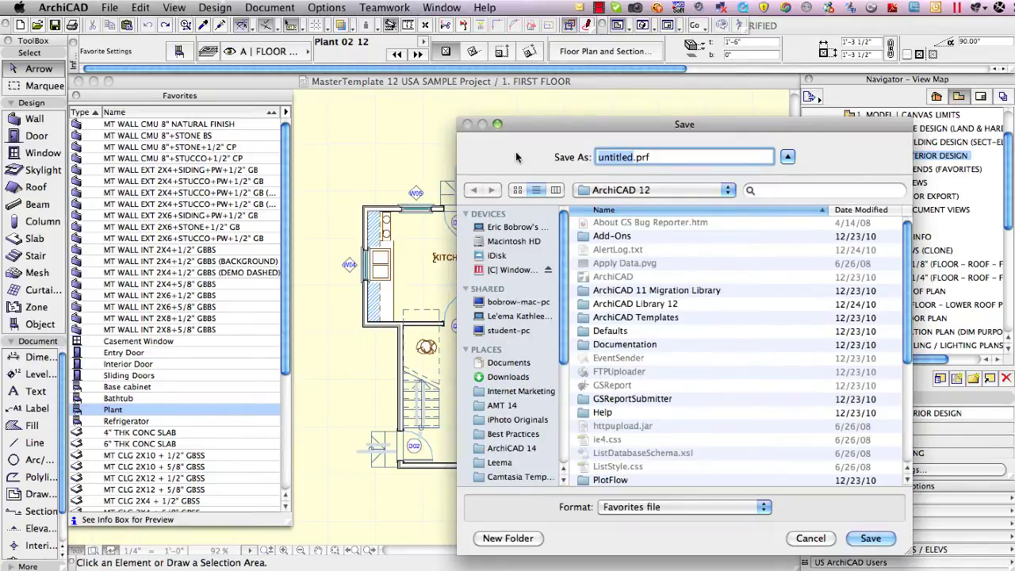
left_click_drag(529, 126, 337, 79)
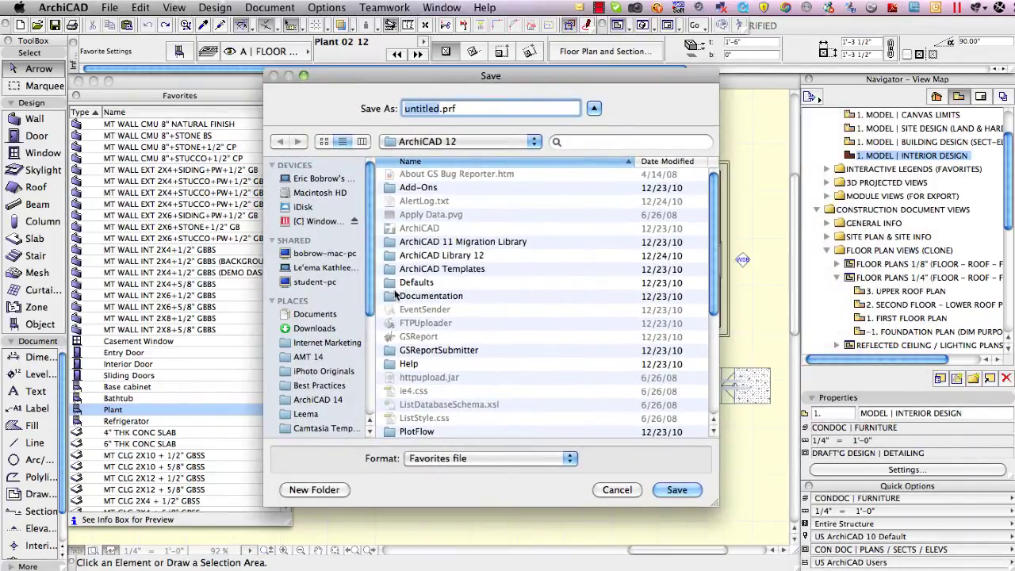
left_click(334, 386)
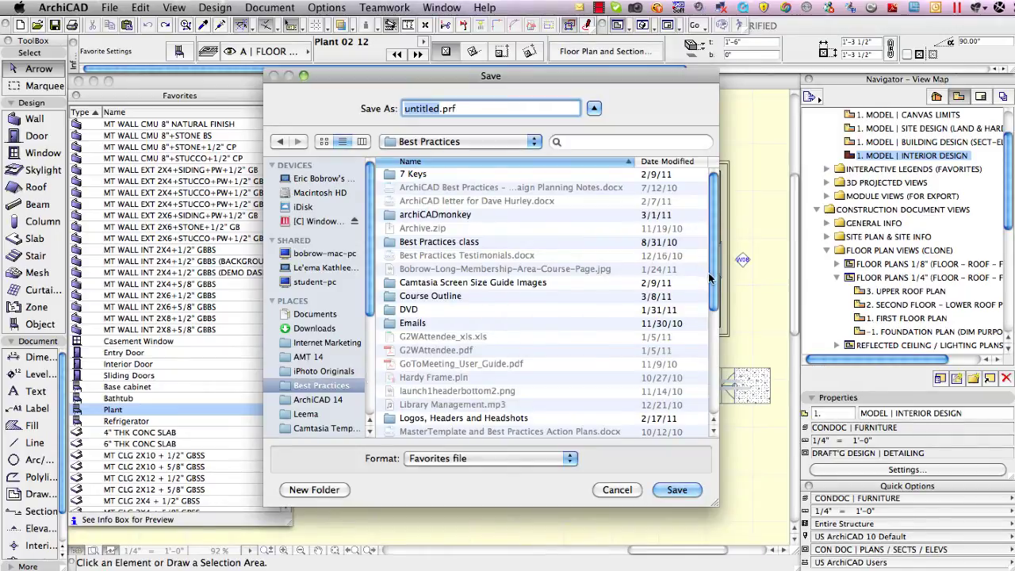
left_click_drag(710, 304, 710, 405)
double_click(424, 429)
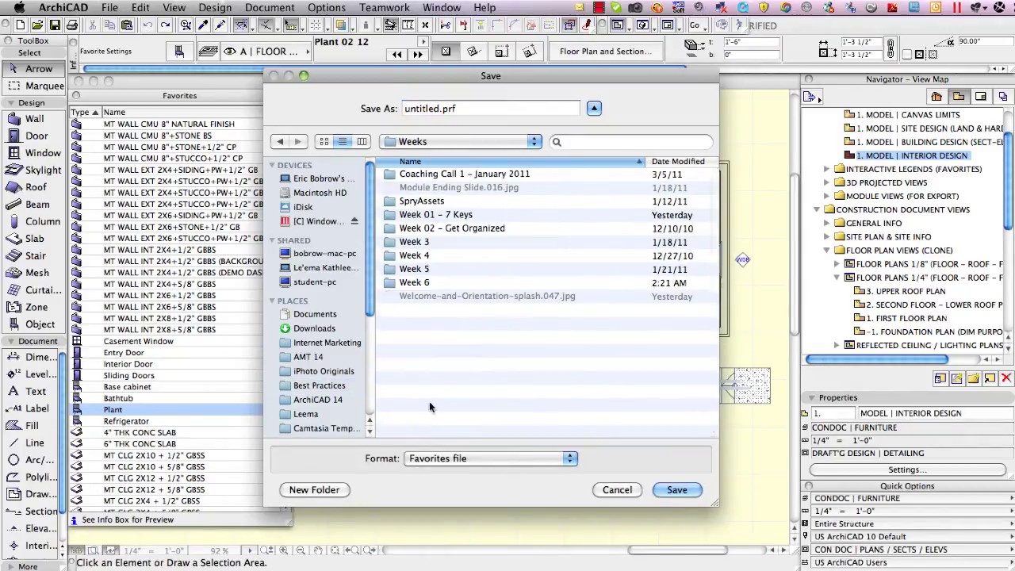
double_click(421, 282)
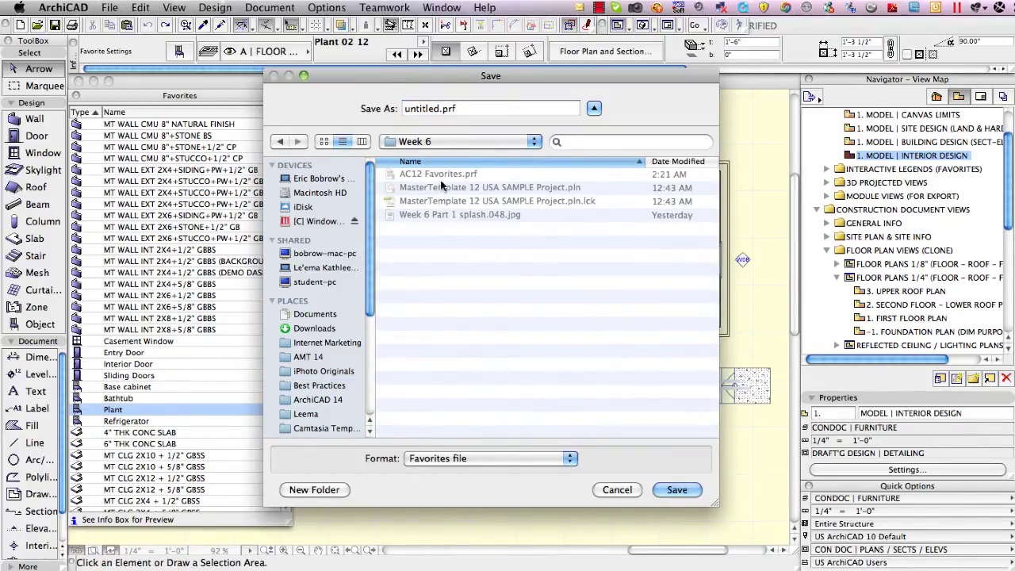
left_click(444, 176)
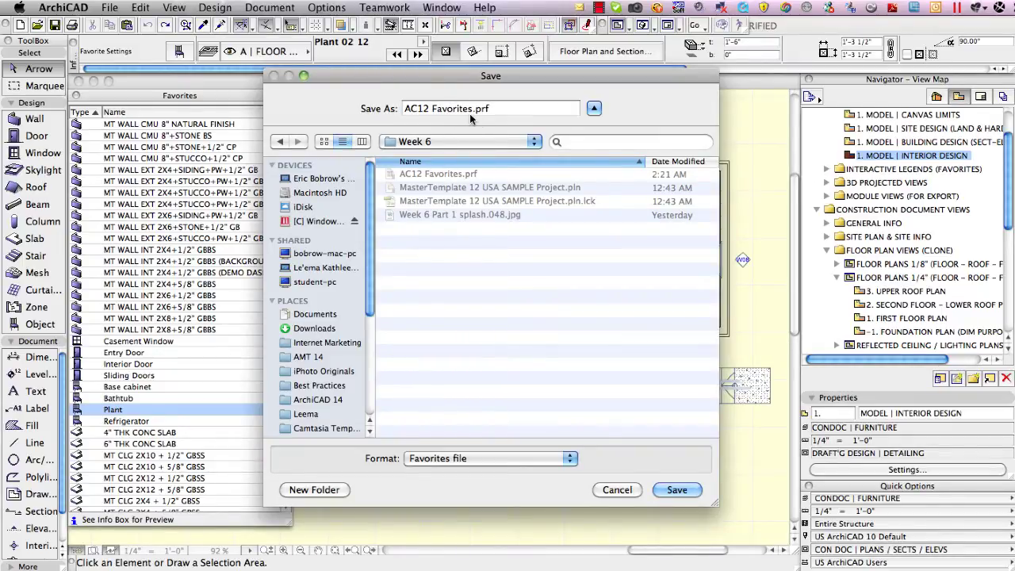
left_click(674, 490)
left_click(588, 169)
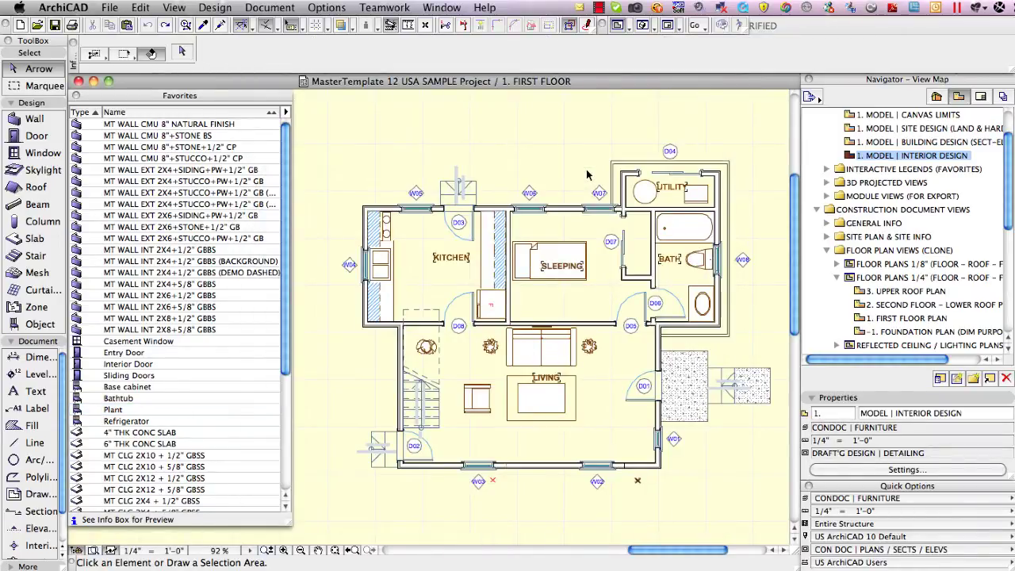
Switch to the ArchiCAD 14 project and select its Brick & CMU favorite.
key("super+Tab")
key("super+Tab")
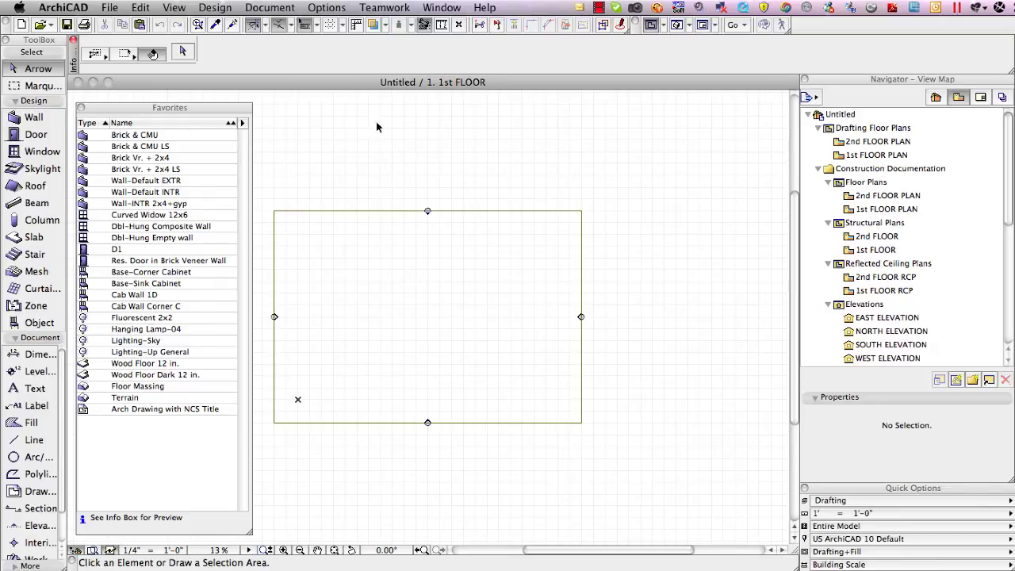
left_click(142, 137)
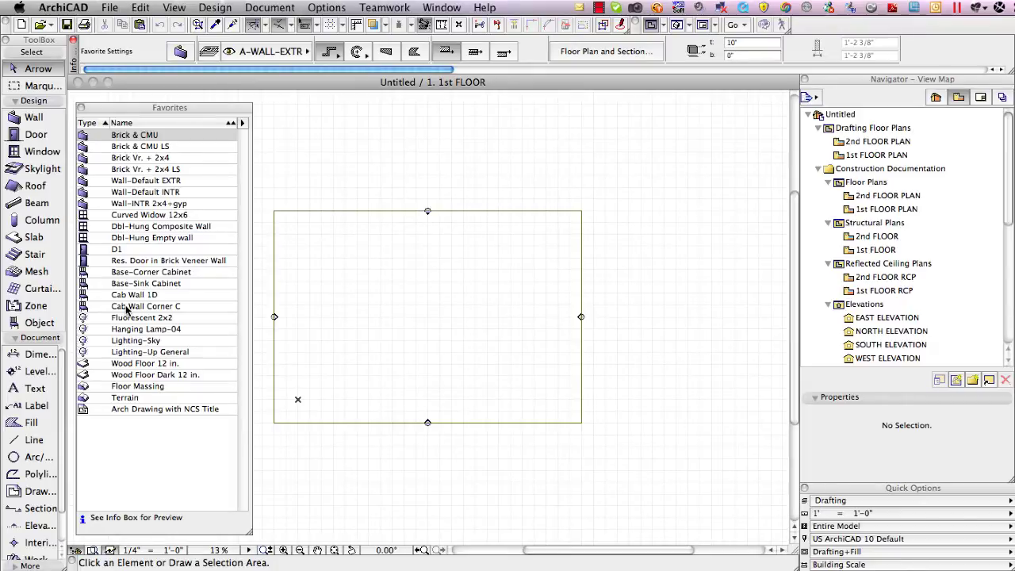
Load AC12 Favorites.prf and merge it, adding the MT WALL CMU, EXT and INT presets.
left_click(243, 124)
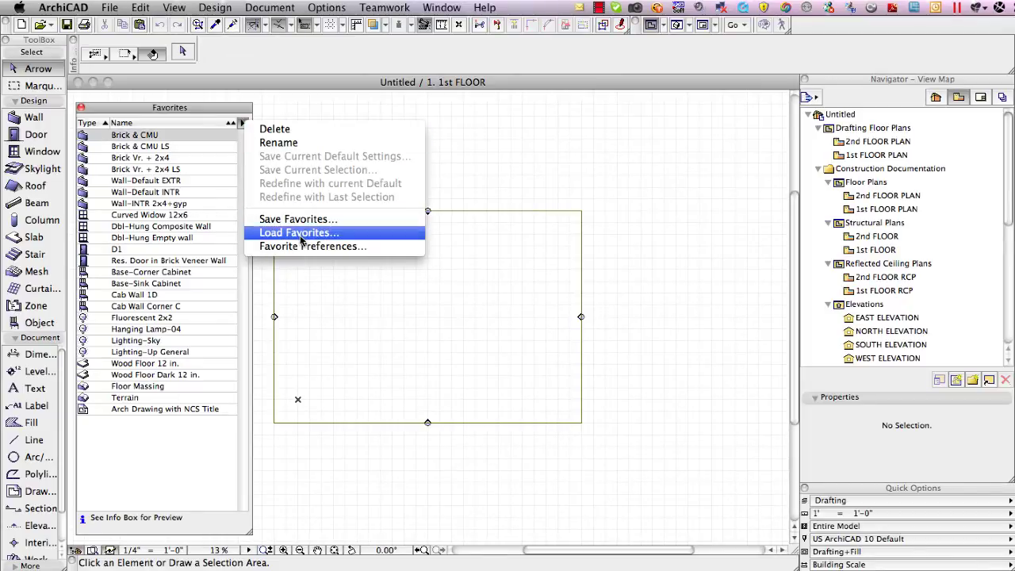
left_click(300, 234)
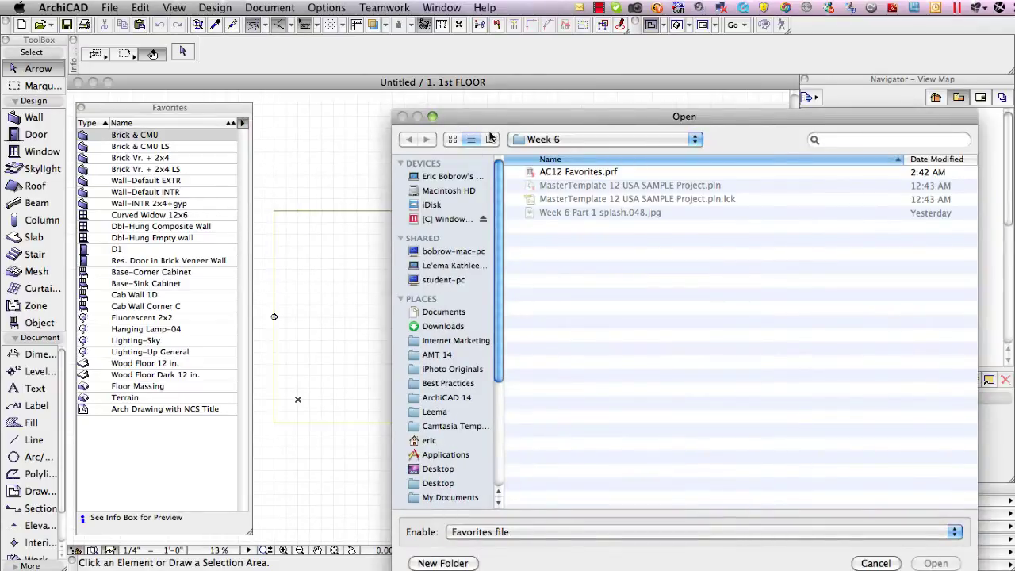
left_click_drag(484, 118, 367, 85)
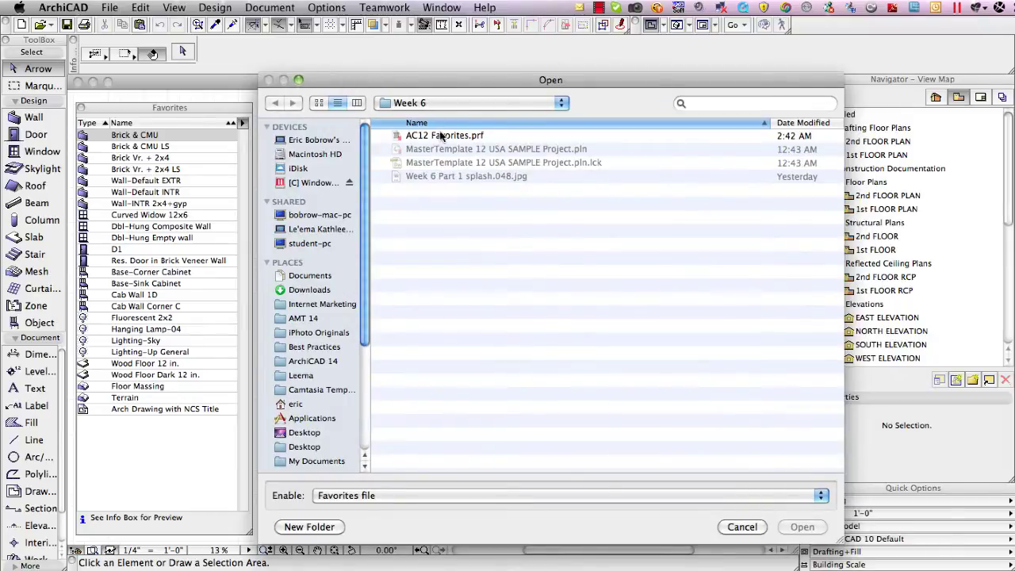
left_click(442, 136)
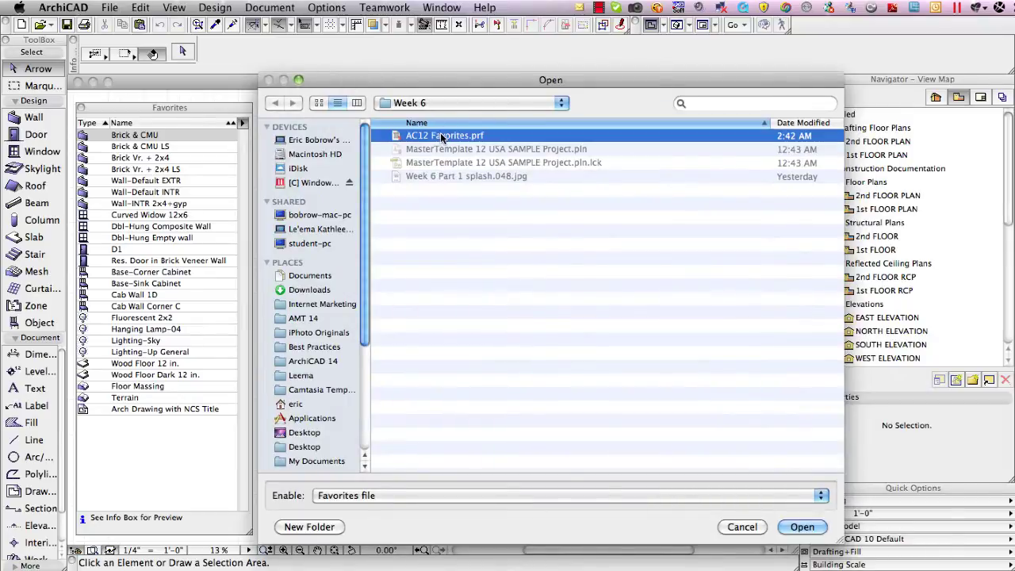
left_click(801, 525)
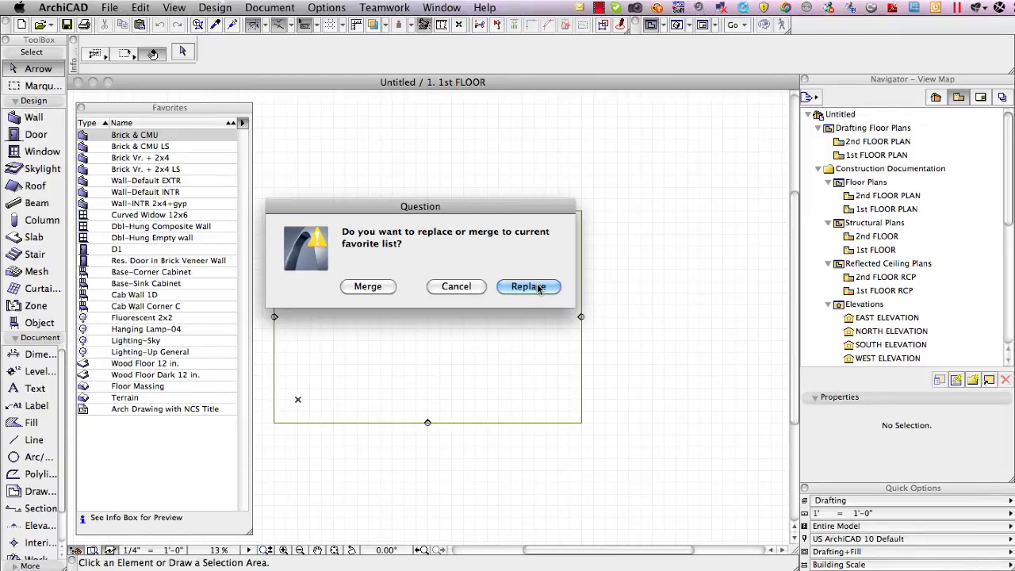
left_click(368, 287)
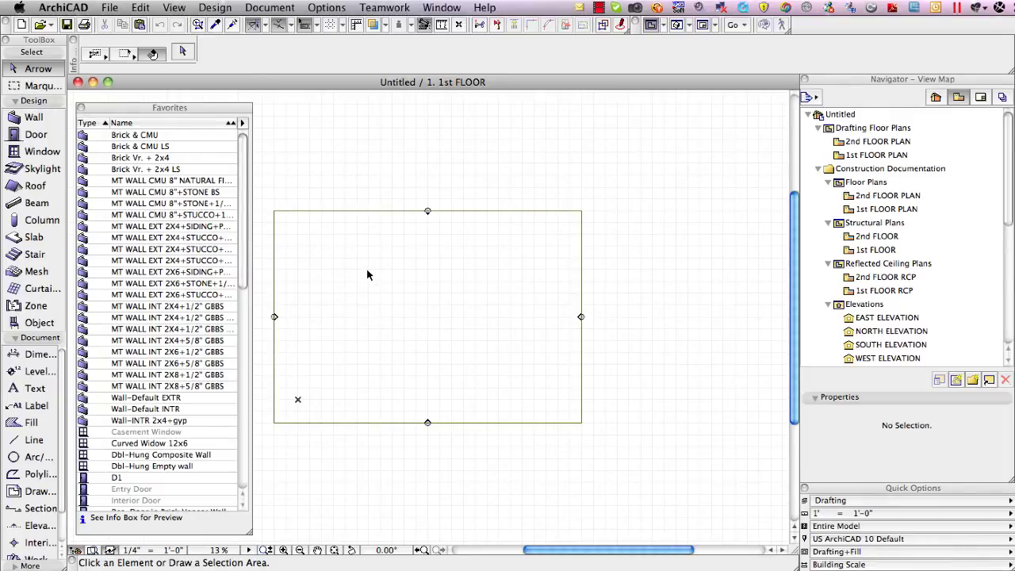
mouse_move(235, 245)
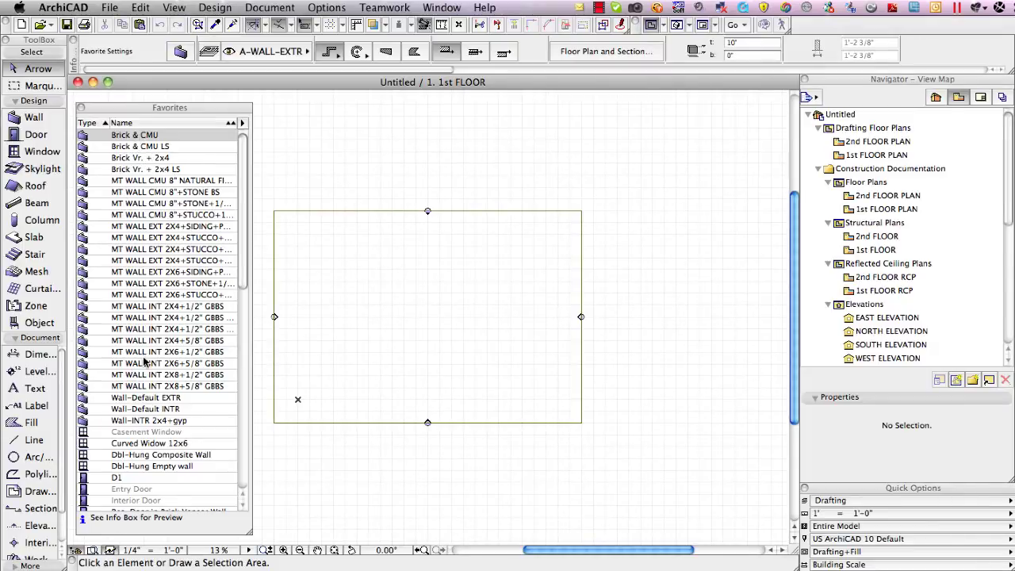
left_click_drag(243, 263, 253, 341)
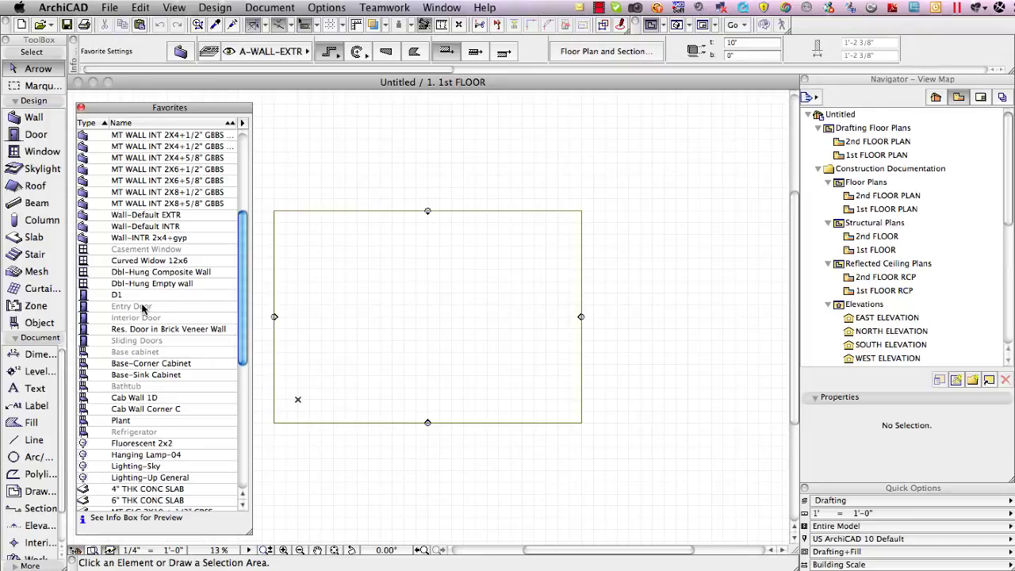
In the Library Manager, choose ArchiCAD Library 12 to add beside the linked ArchiCAD Library 14.
left_click(111, 8)
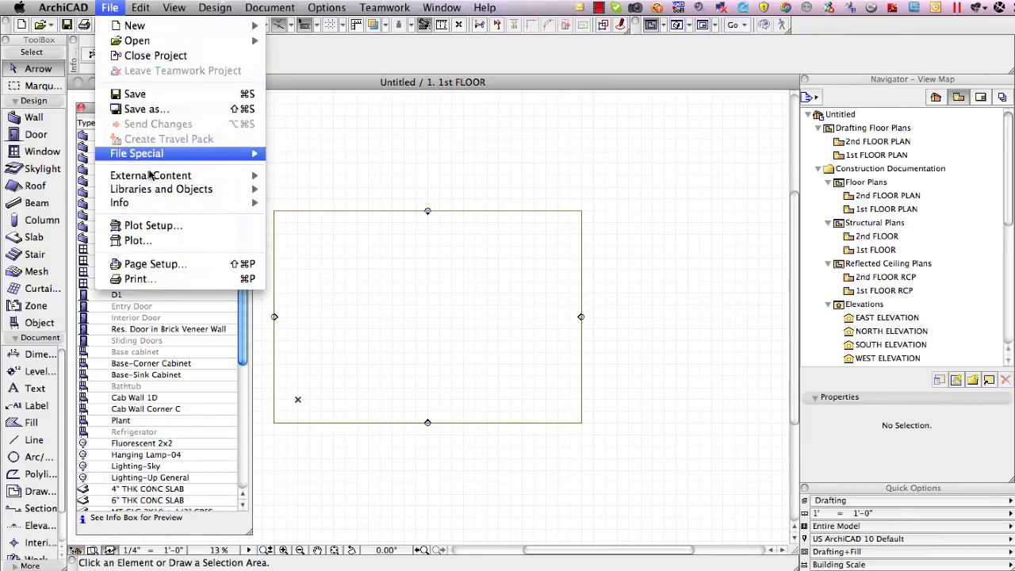
mouse_move(156, 190)
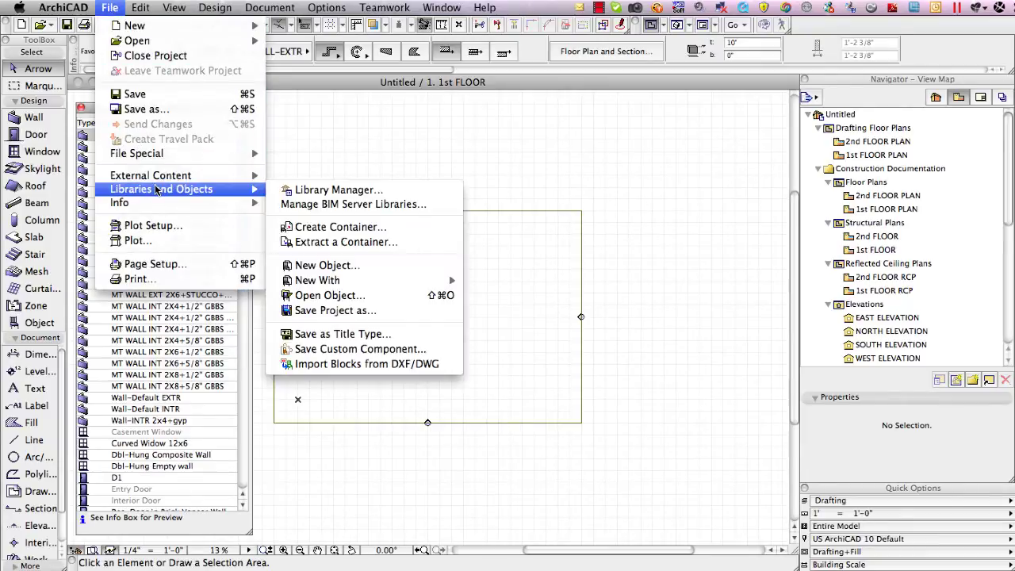
left_click(315, 190)
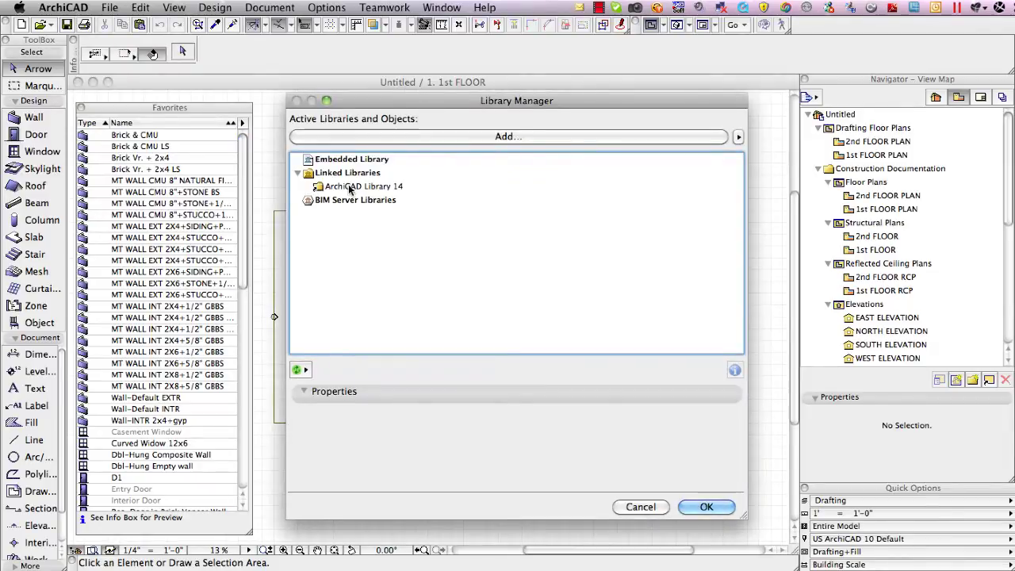
left_click(350, 187)
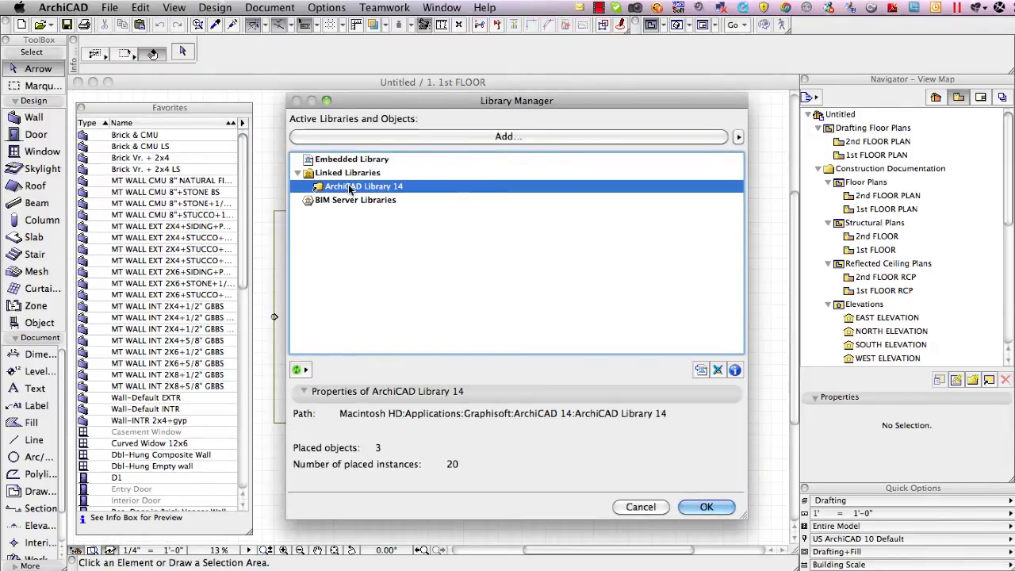
left_click(506, 137)
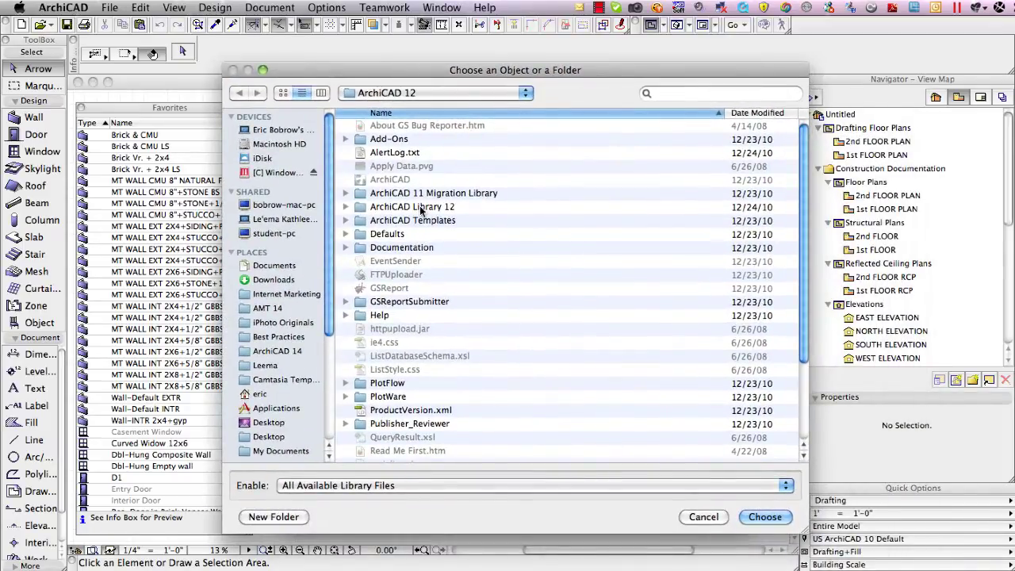
left_click(420, 207)
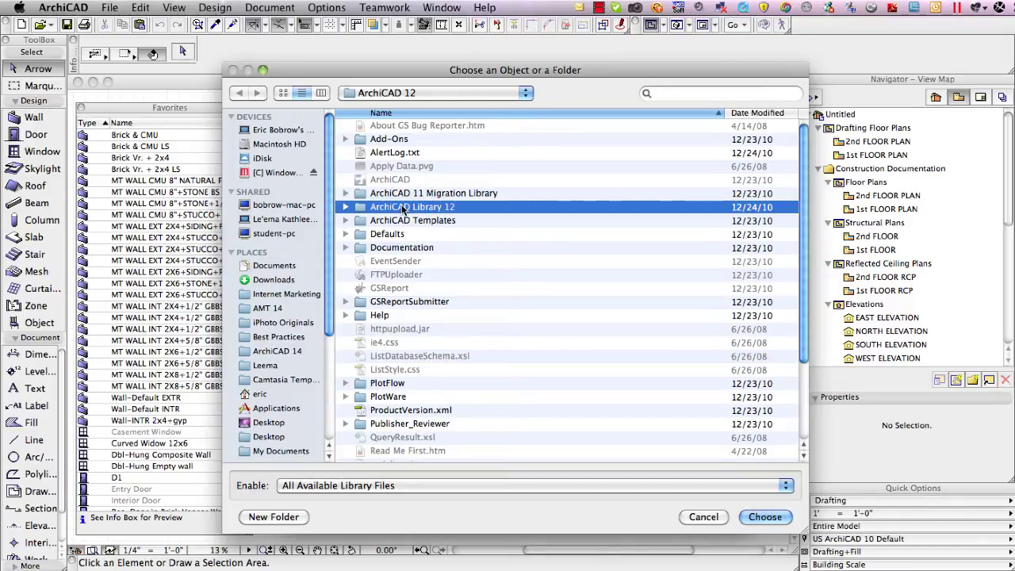
left_click(762, 517)
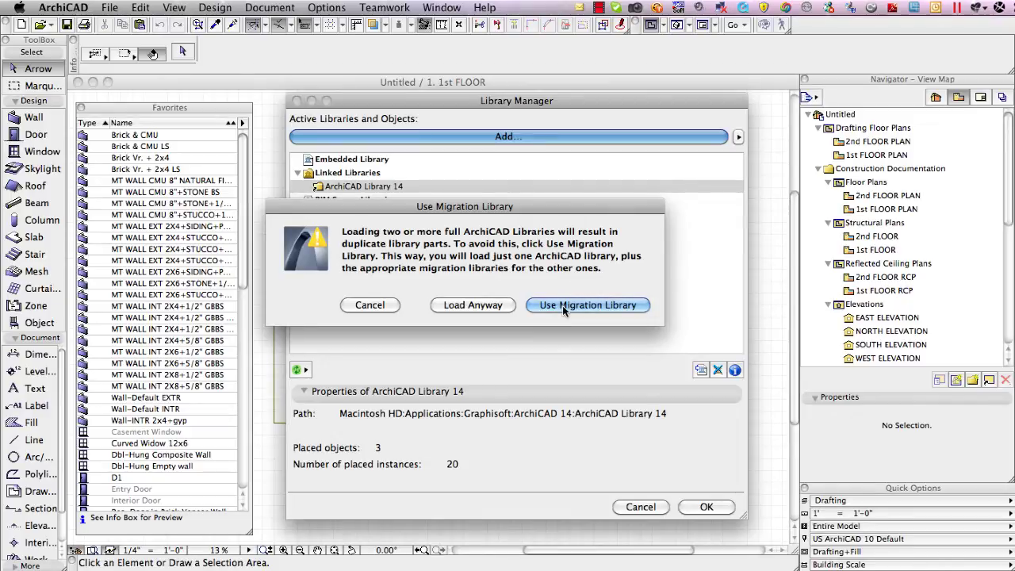
Link the ArchiCAD 12 and 13 migration libraries instead, then apply the Brick & CMU wall favorite.
left_click(562, 306)
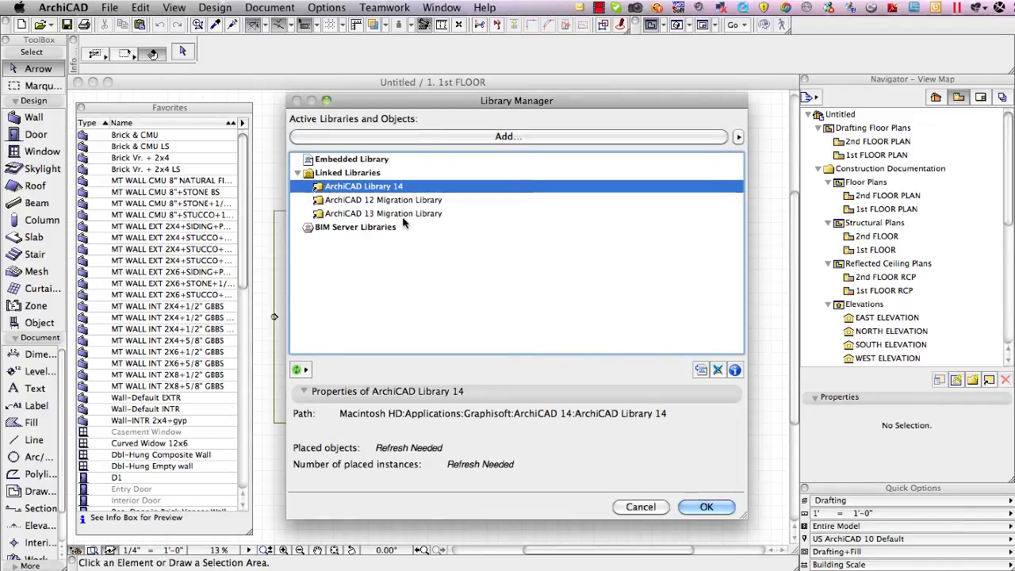
left_click(397, 200)
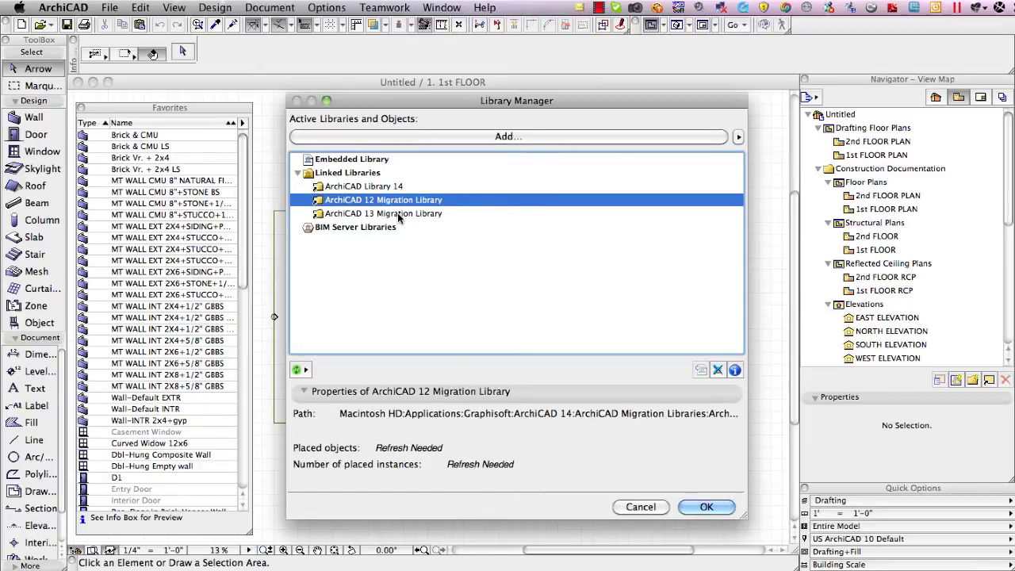
left_click(399, 216)
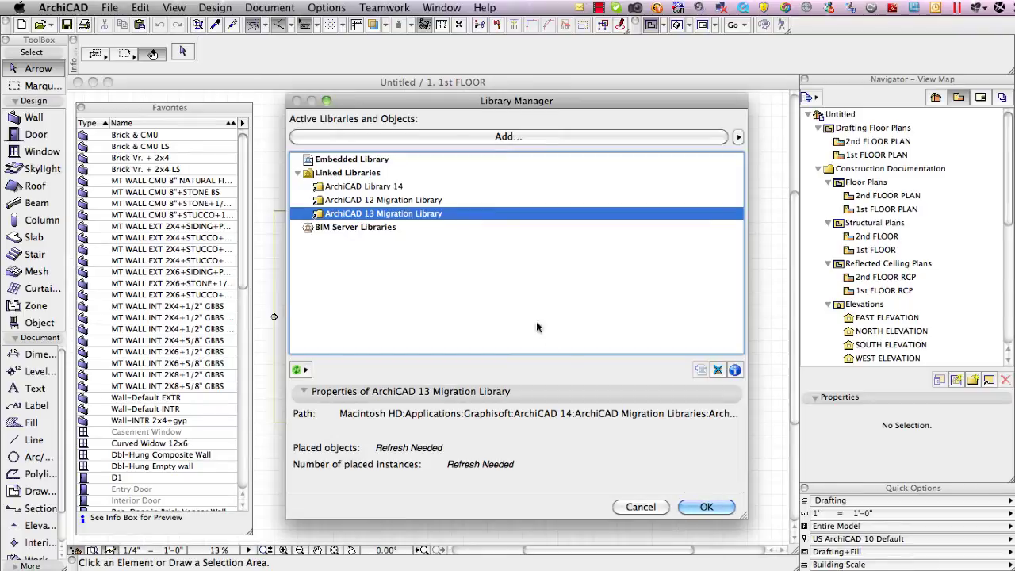
left_click(703, 507)
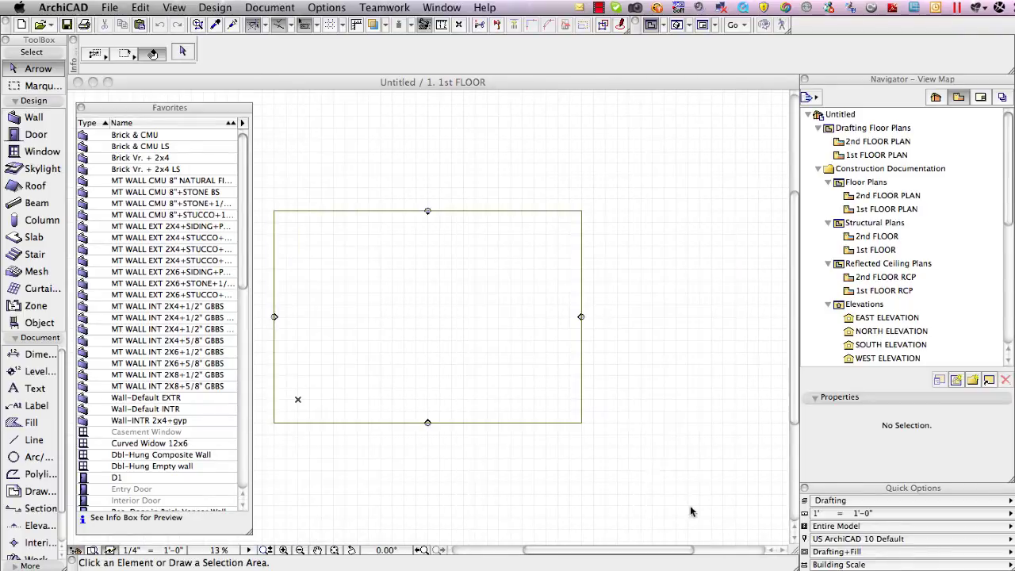
left_click(473, 176)
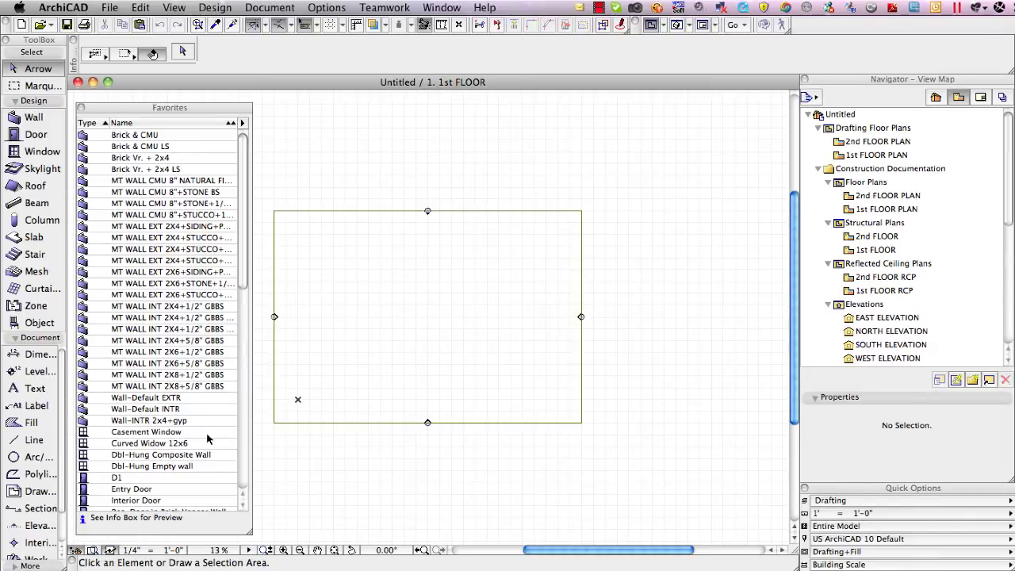
left_click(183, 445)
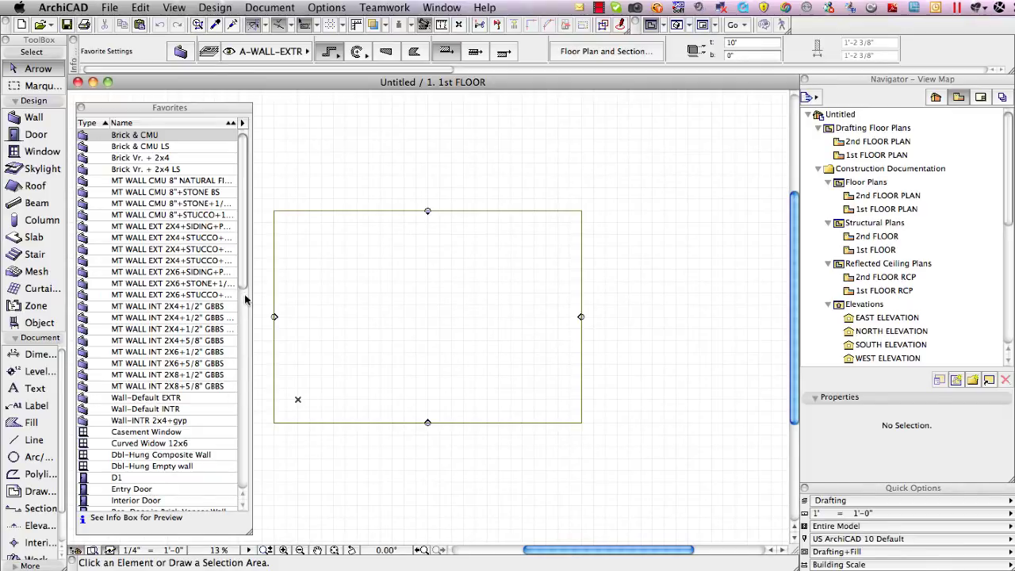
Place the Refrigerator object favorite on the first-floor plan.
left_click_drag(243, 272, 249, 362)
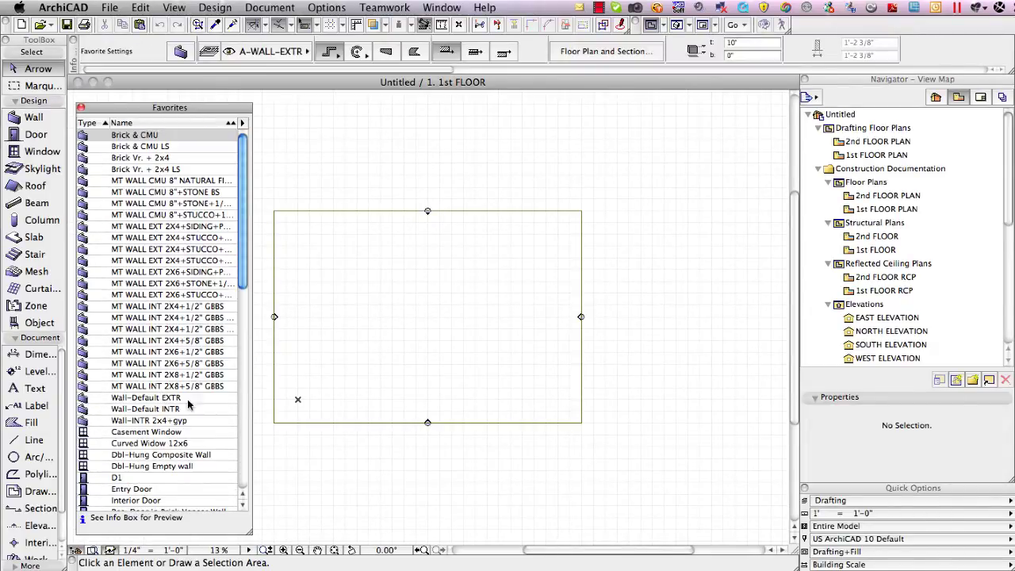
left_click_drag(239, 282, 251, 409)
left_click(38, 322)
left_click(182, 215)
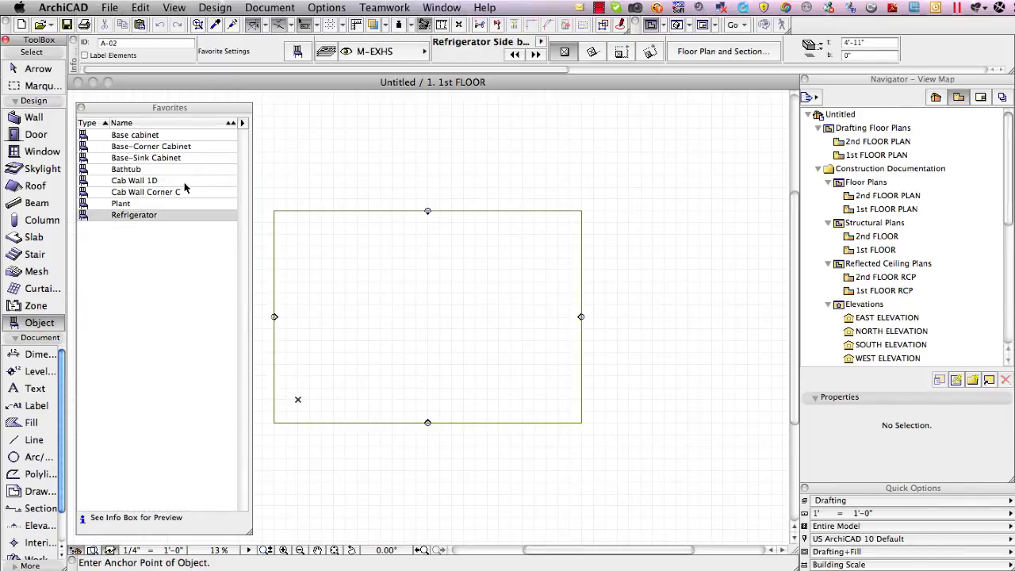
left_click(129, 170)
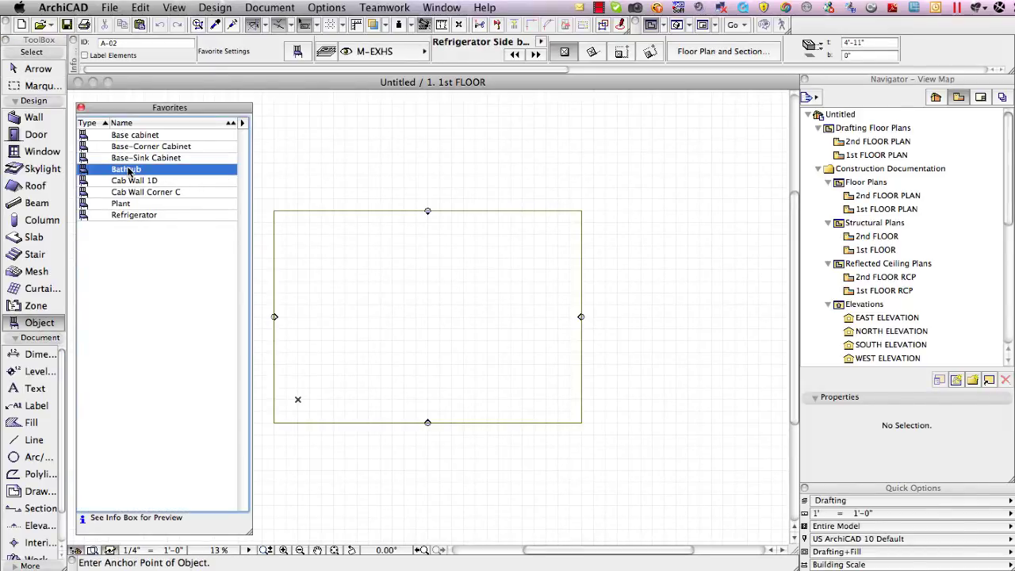
left_click(136, 214)
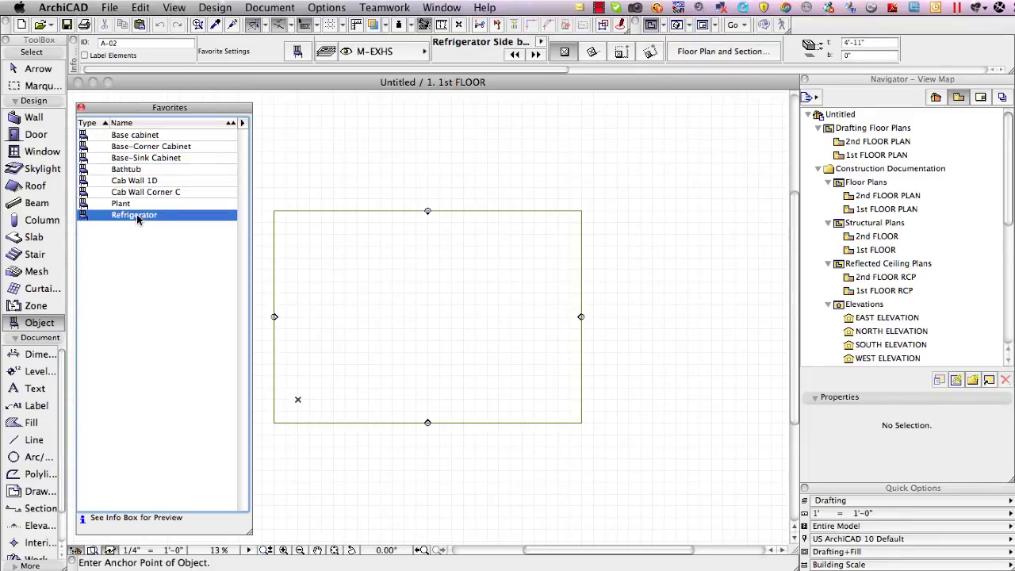
left_click(361, 302)
Select the placed refrigerator and open its settings, showing Refrigerator Side by Side 12 at 2'-5" × 2'-5".
scroll(360, 298, "up", 1)
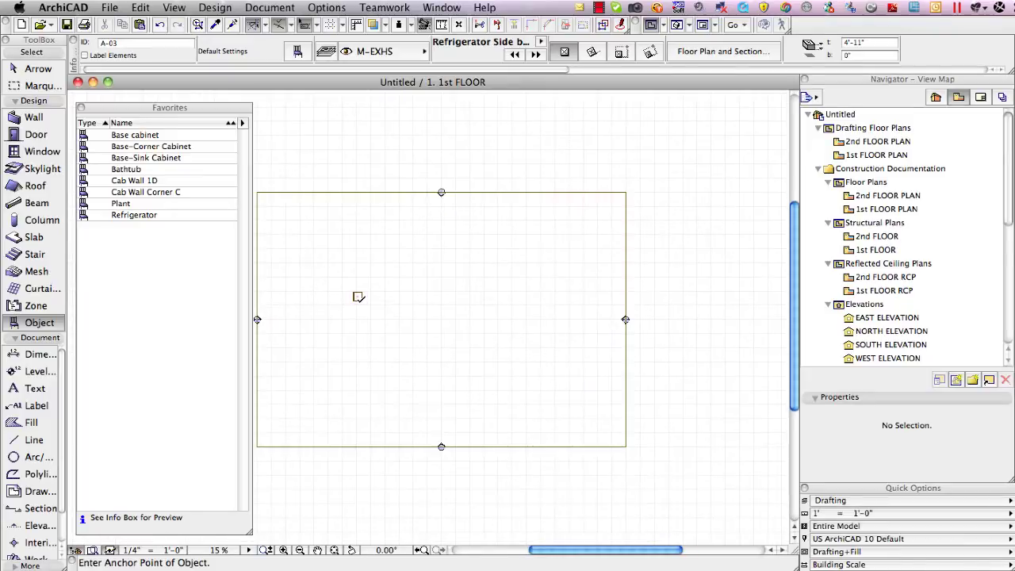
scroll(355, 287, "up", 5)
scroll(385, 324, "up", 3)
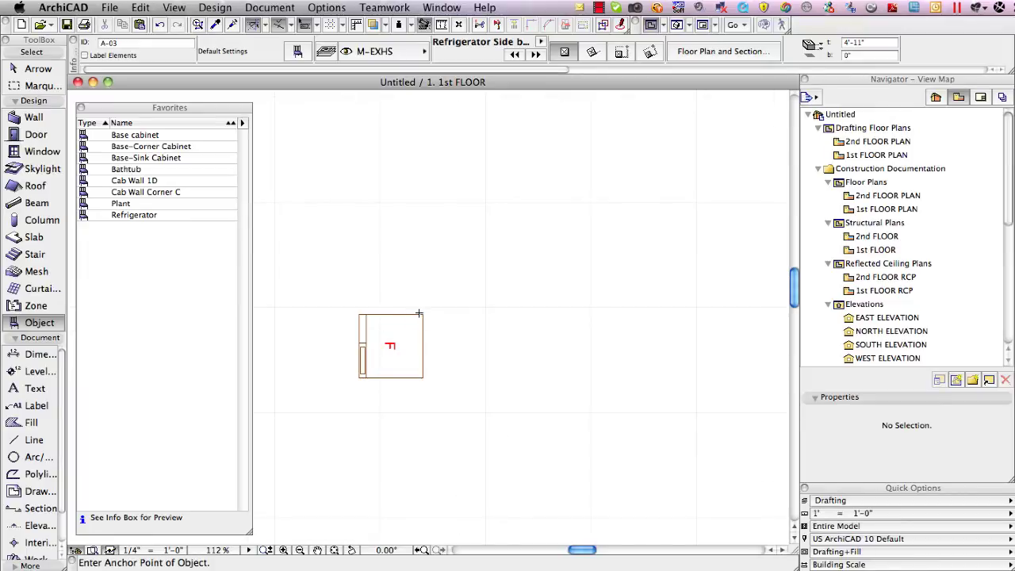
left_click(420, 317, "shift")
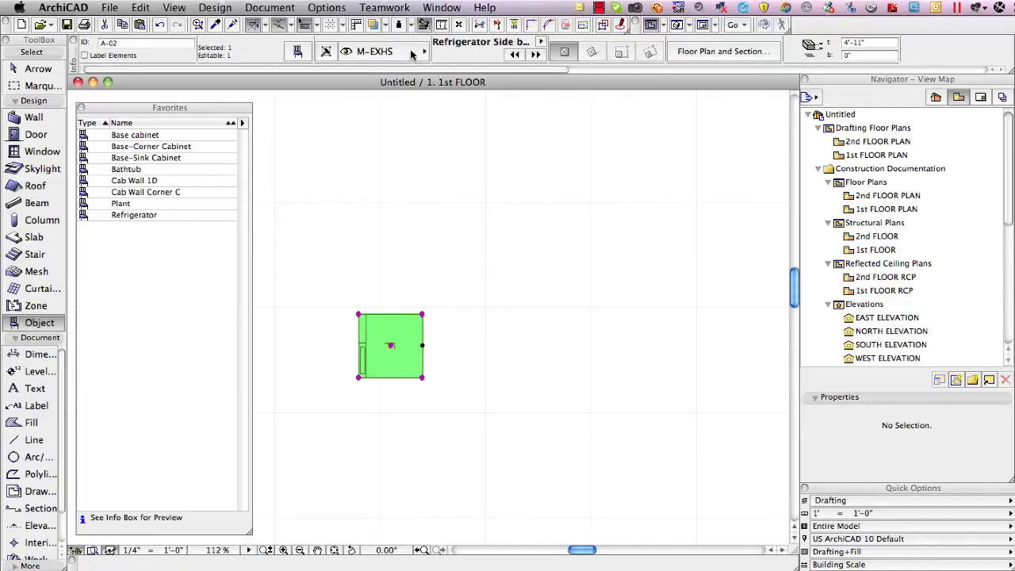
left_click(298, 52)
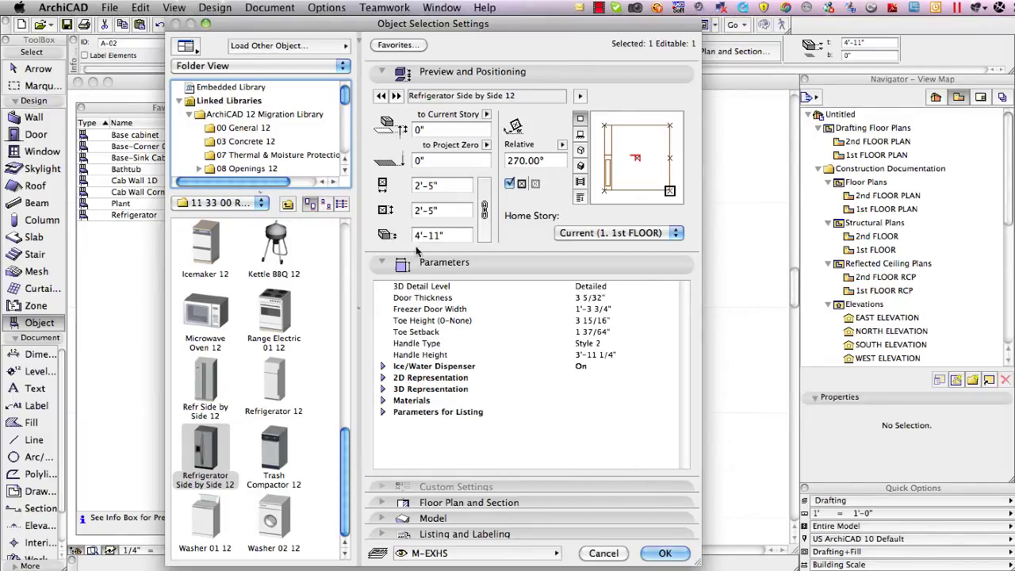
Search library parts for 'refri' and swap the object to Refrigerator Side by Side 14.
left_click_drag(345, 101, 346, 144)
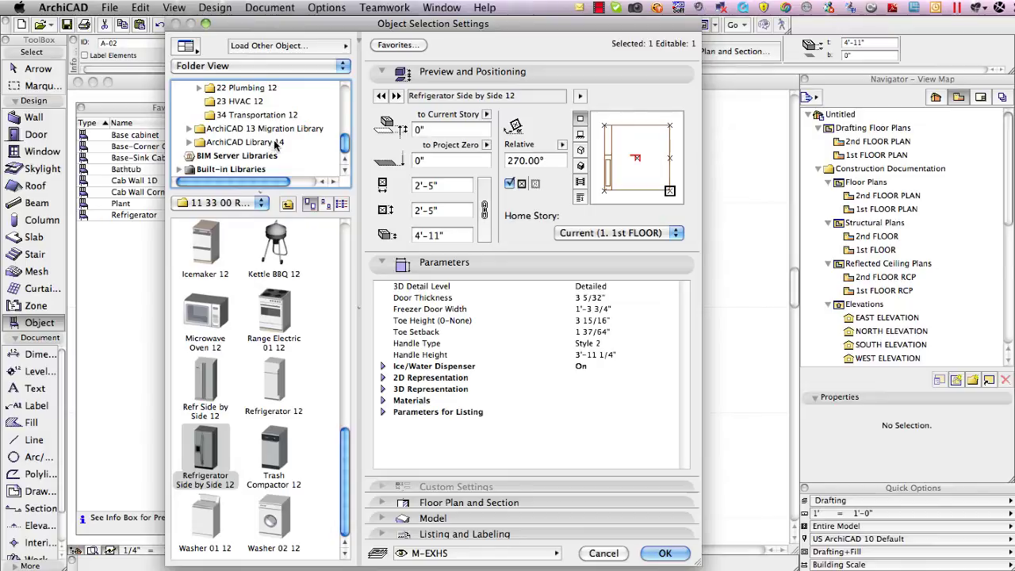
left_click(243, 67)
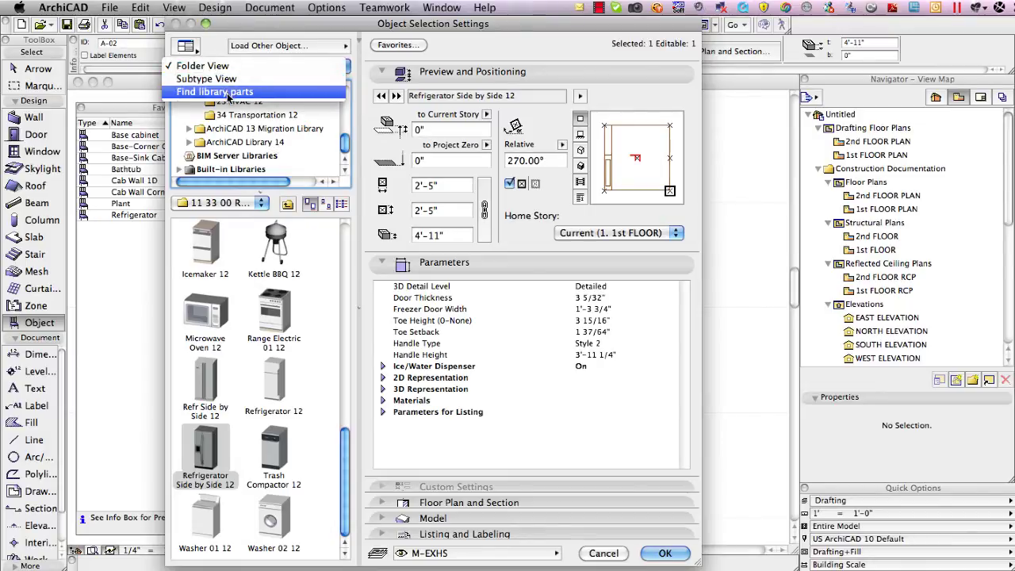
left_click(226, 93)
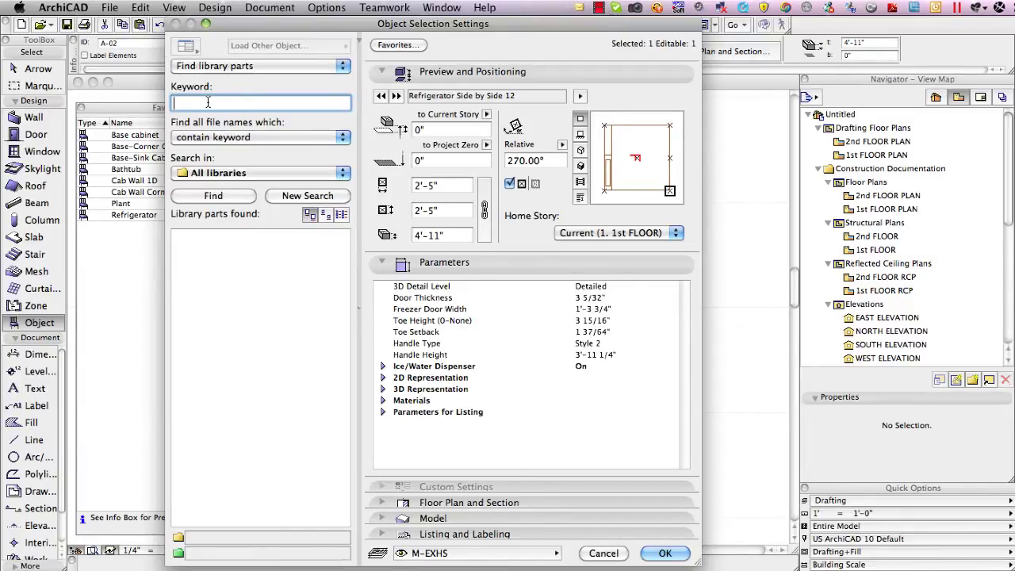
type("refrig")
key("Return")
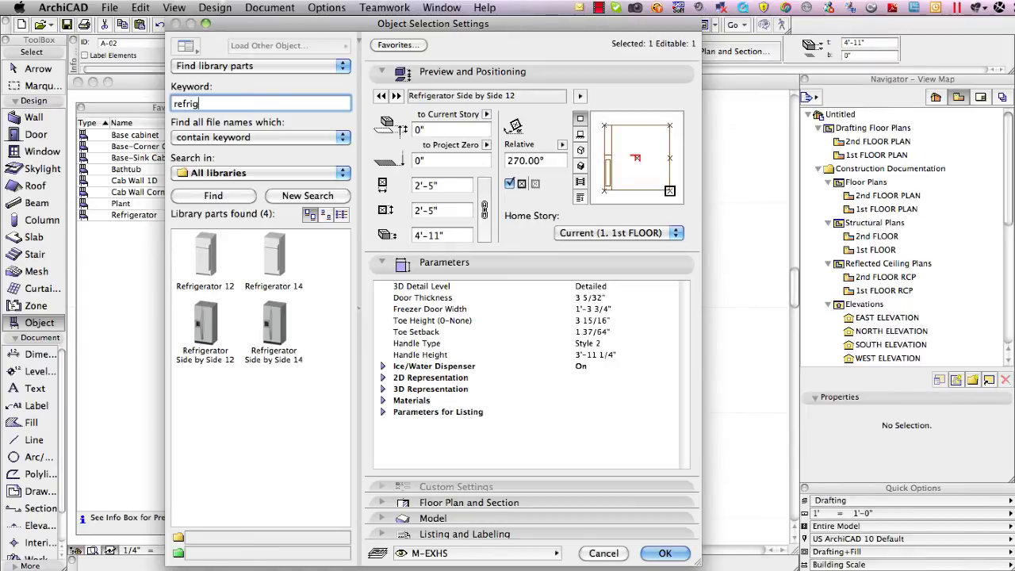
left_click(299, 314)
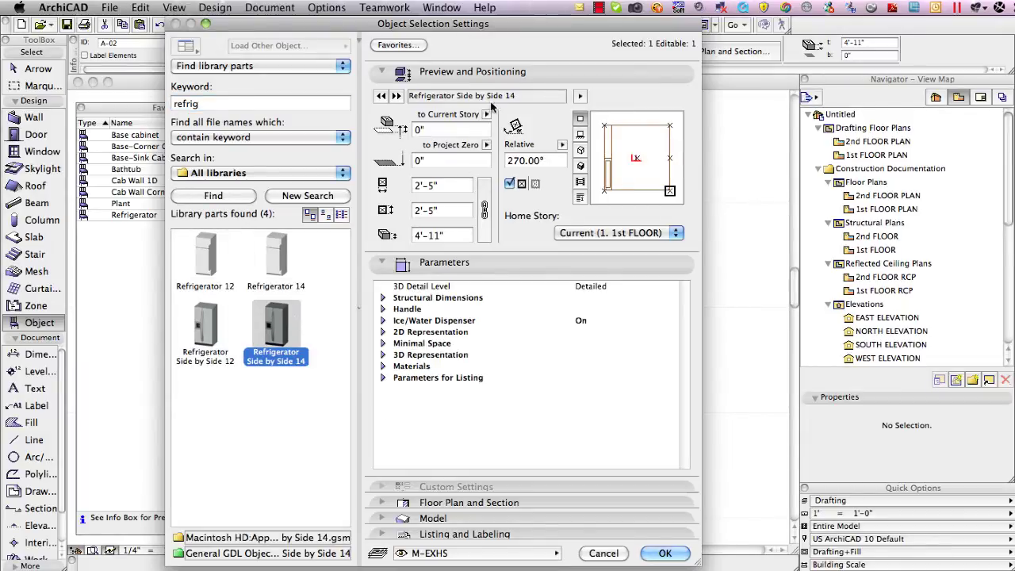
left_click(665, 553)
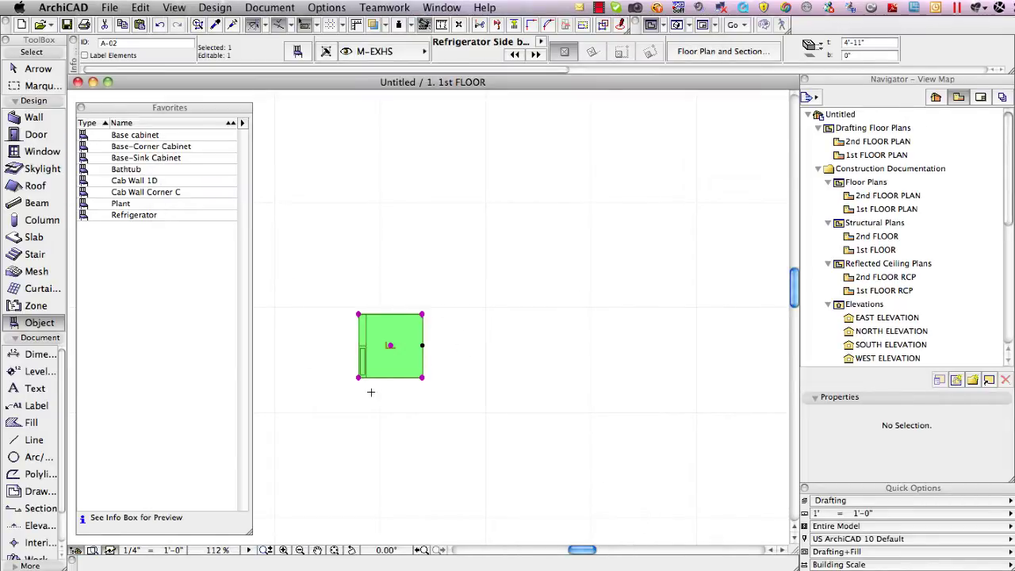
Undo and redo the refrigerator change, then reselect the placed refrigerator and its favorite.
scroll(372, 383, "up", 3)
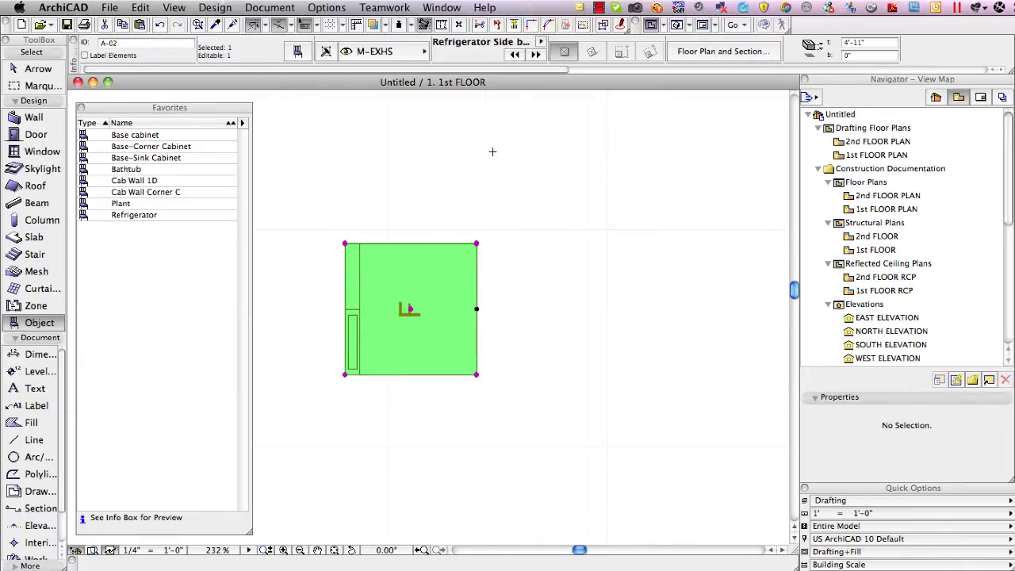
left_click(159, 27)
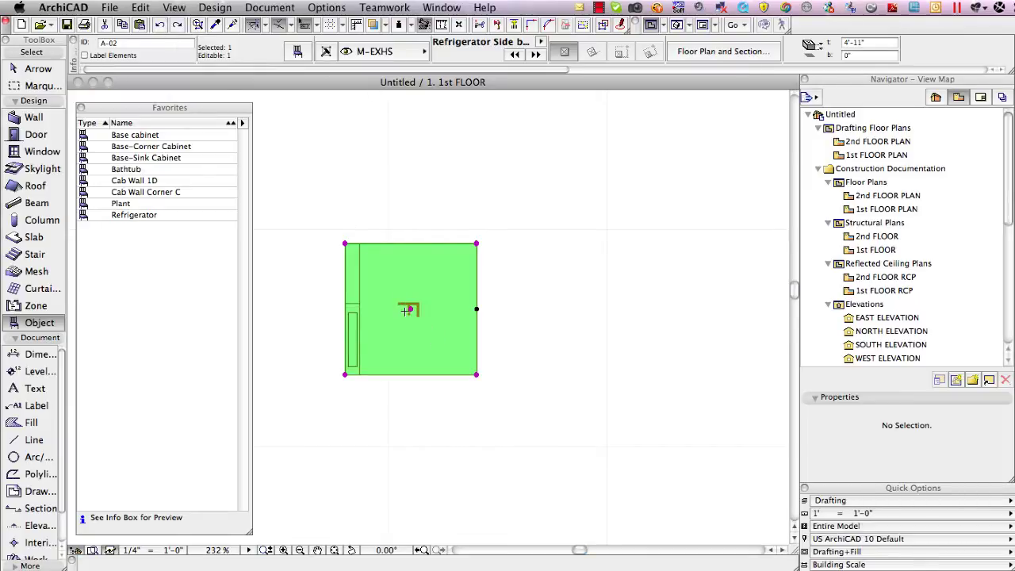
left_click(178, 26)
left_click(493, 320)
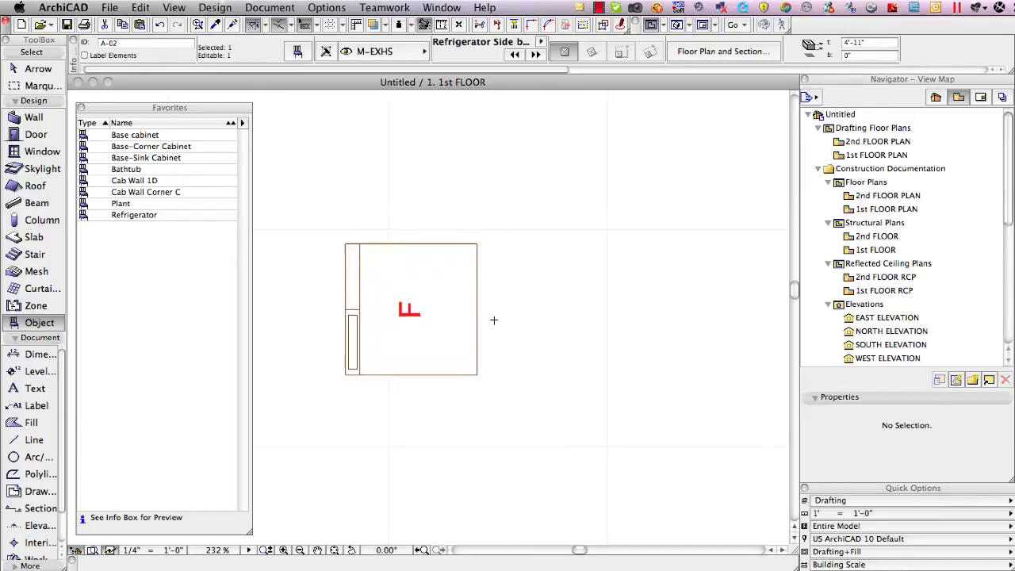
middle_click_drag(458, 235, 503, 323)
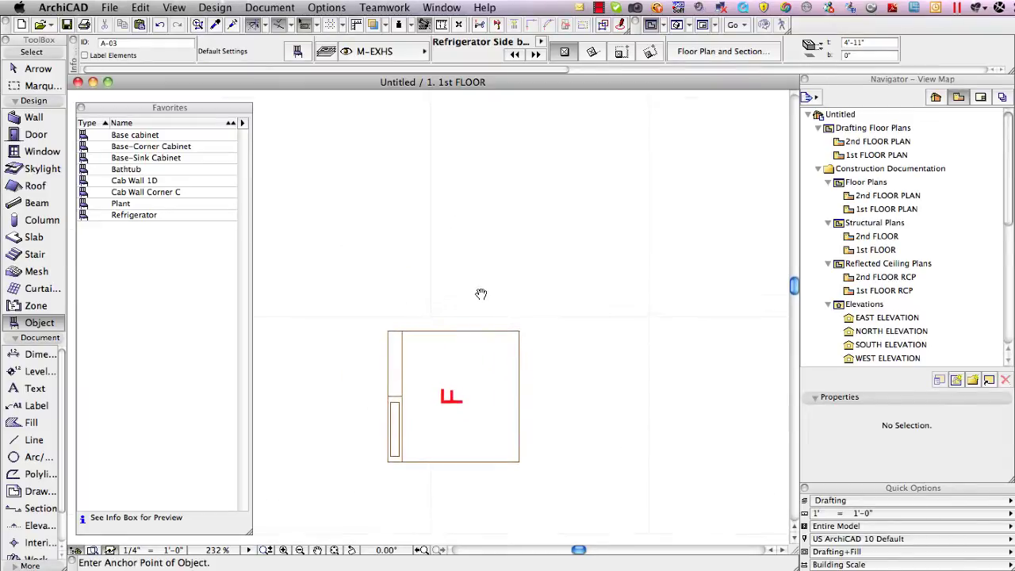
left_click(520, 331, "shift")
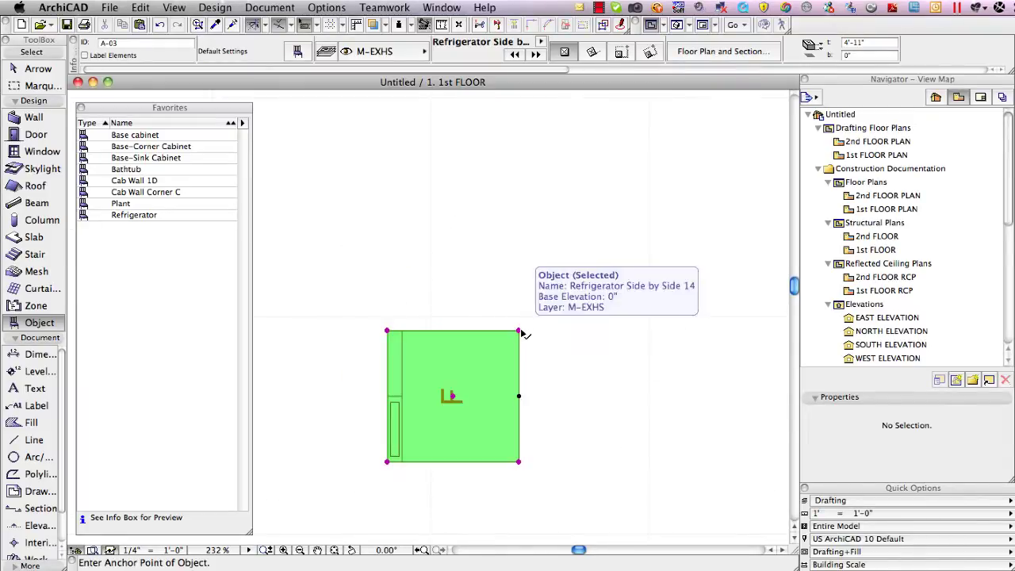
left_click(140, 218)
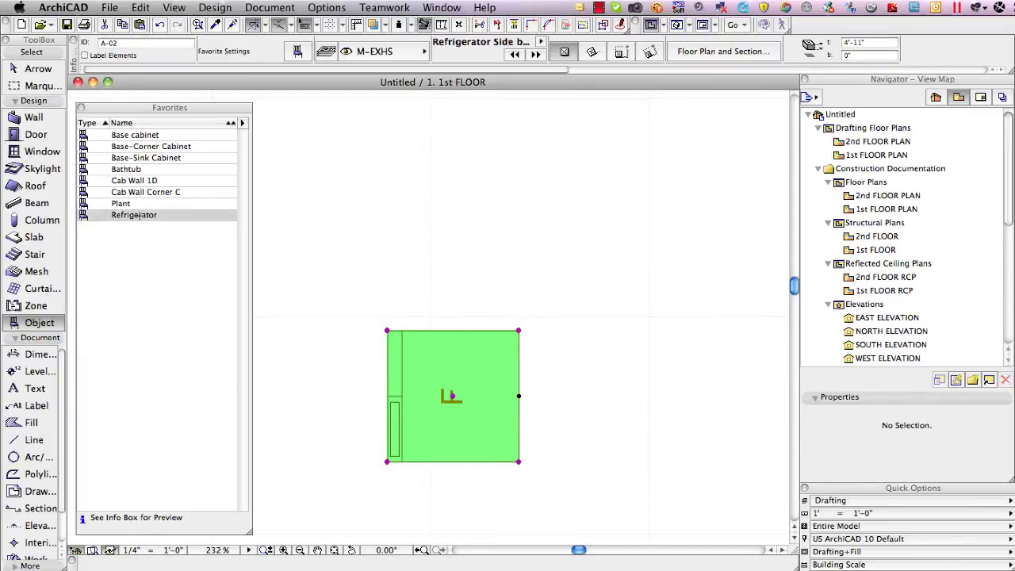
left_click(140, 217)
left_click(244, 124)
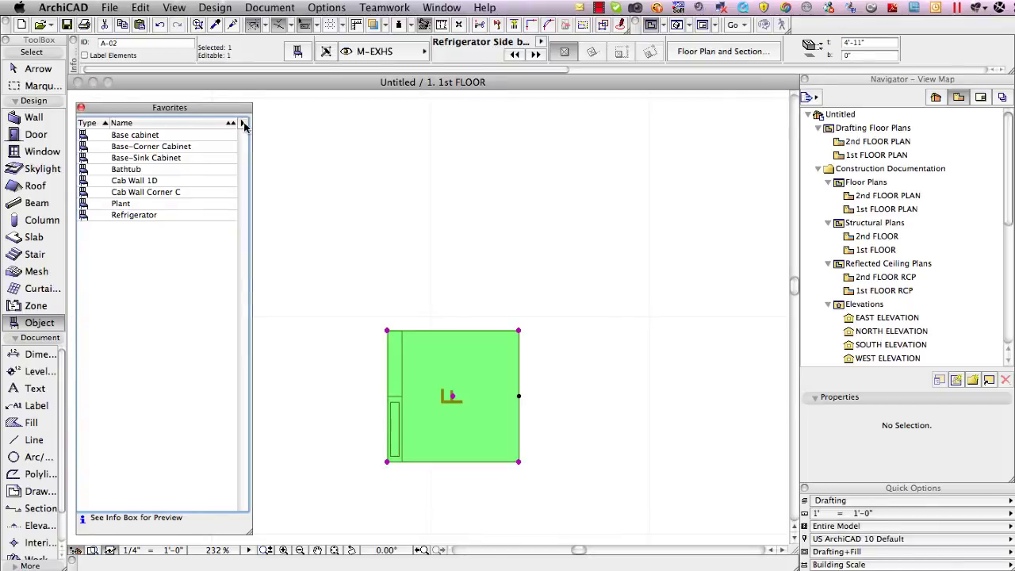
Redefine the Refrigerator favorite from the placed Side by Side 14 refrigerator and reload it.
left_click(244, 125)
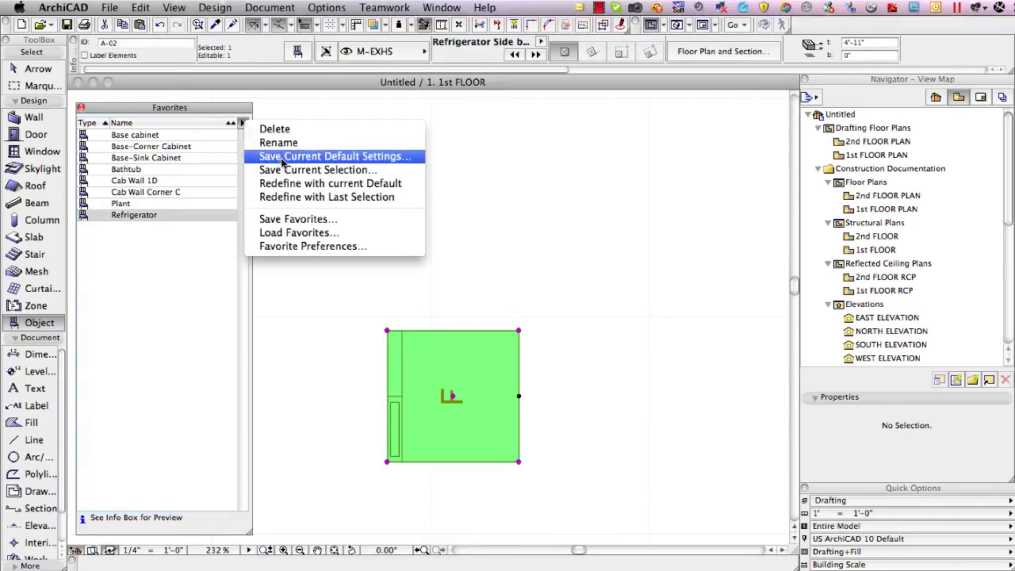
left_click(301, 198)
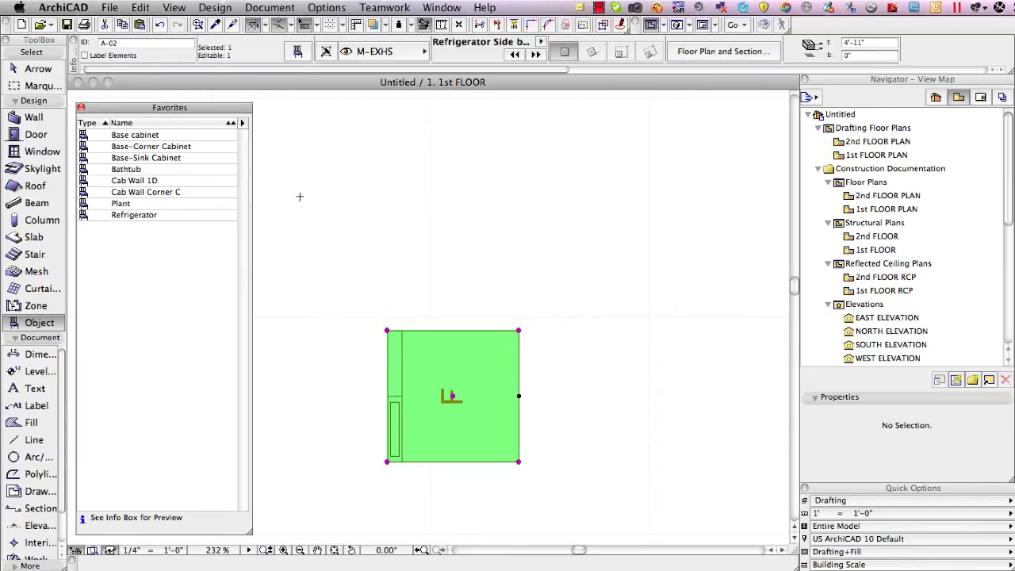
key("Escape")
left_click(136, 214)
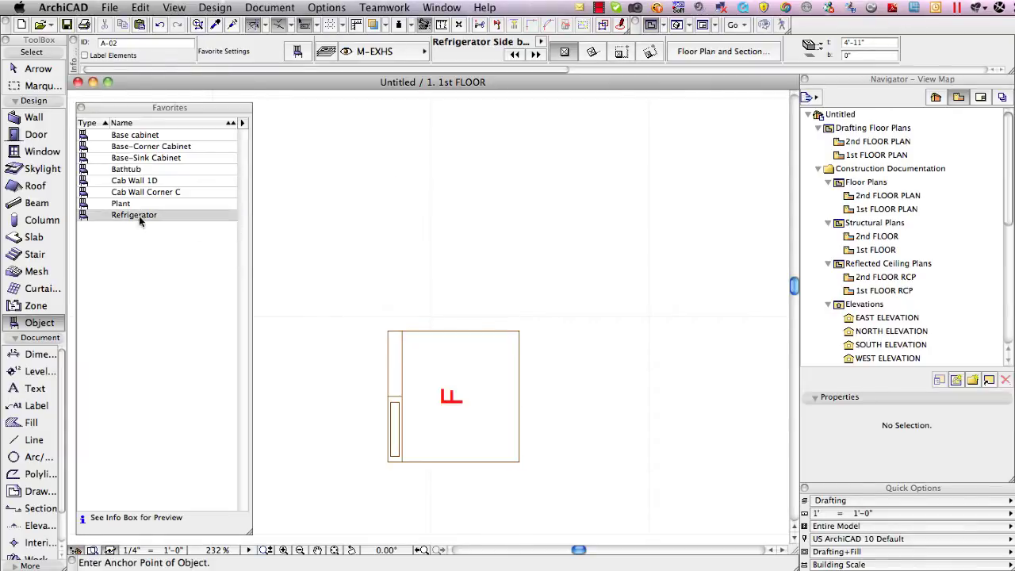
left_click(164, 218)
left_click(455, 78)
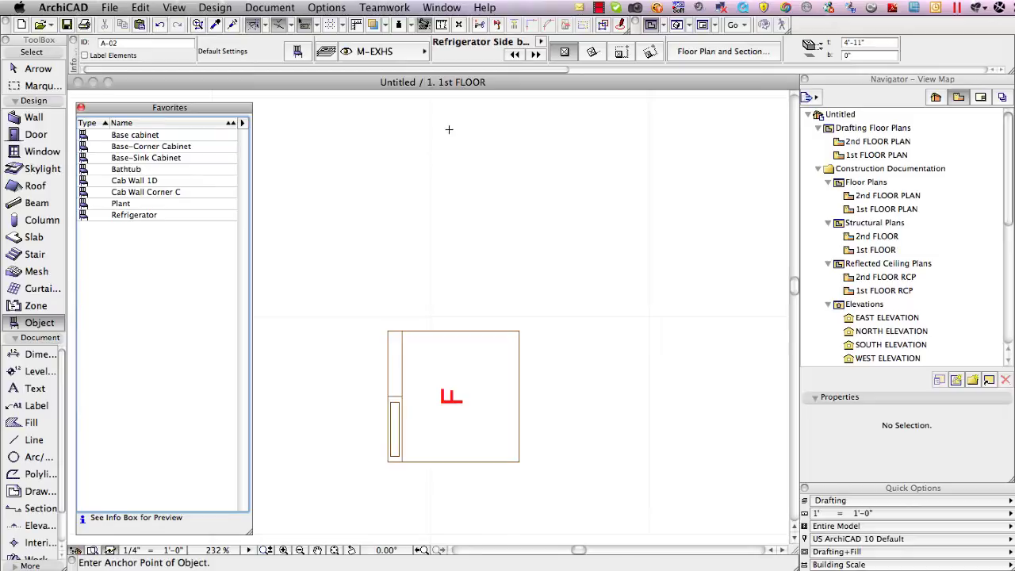
left_click(128, 169)
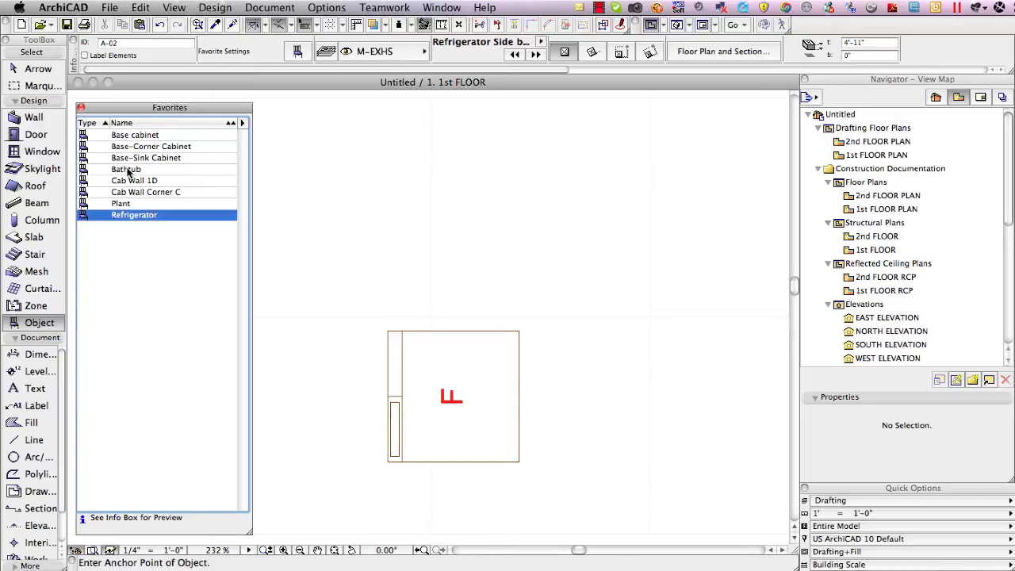
Place the Bathtub favorite, switching its missing layer to A-FLOR-FIXT in the object defaults.
left_click(129, 170)
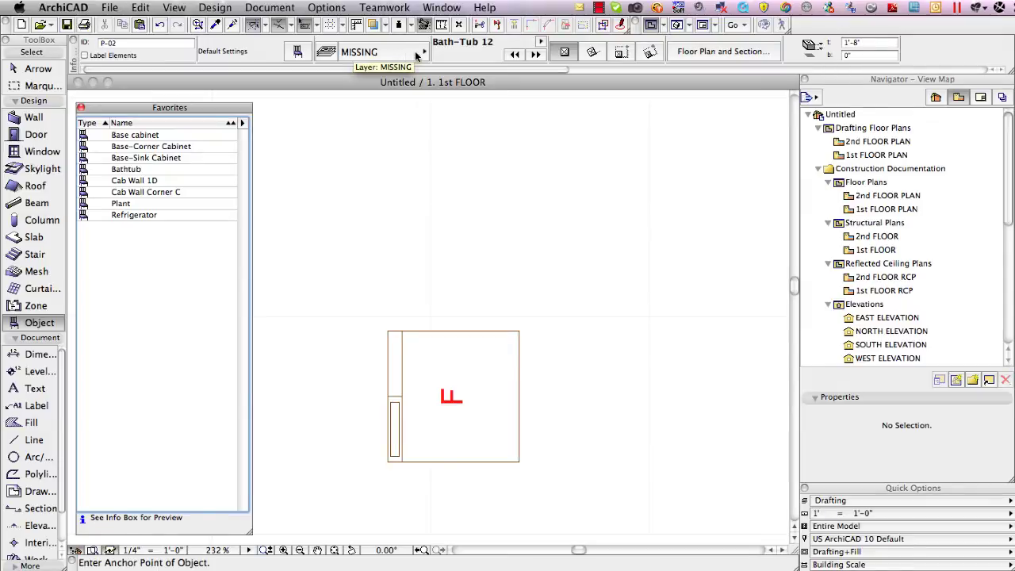
left_click(342, 229)
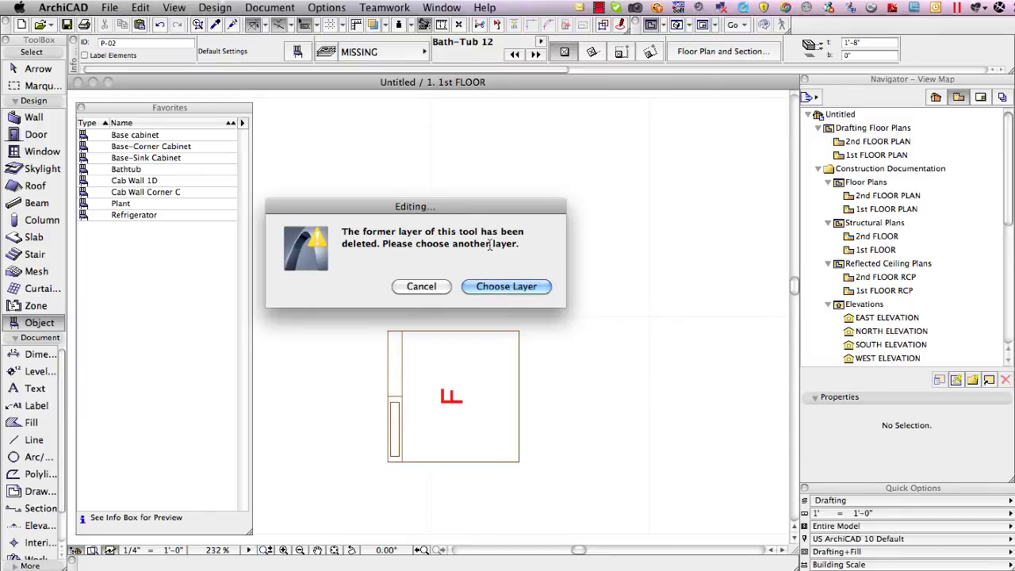
left_click(499, 286)
key("super+t")
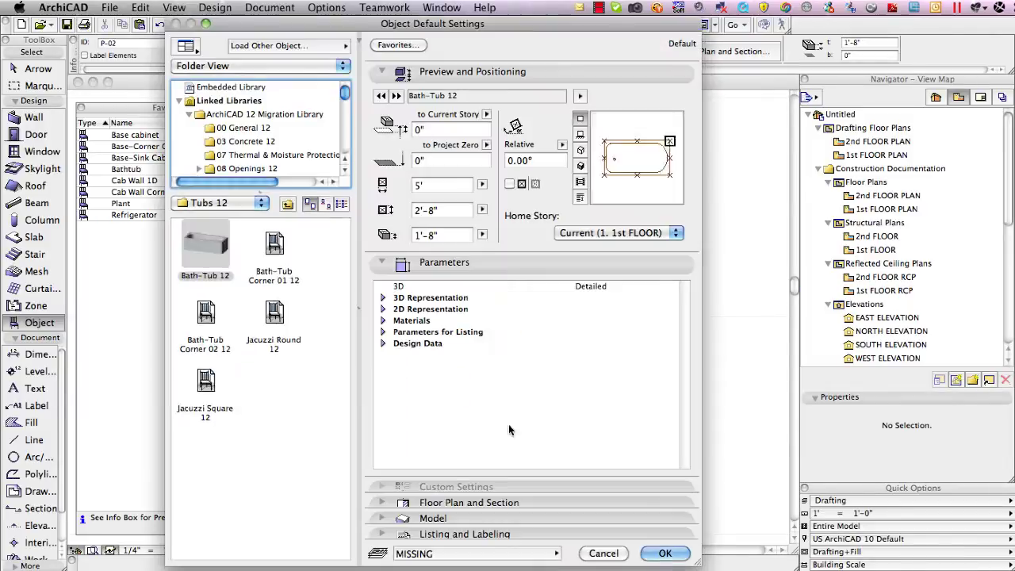
left_click(454, 554)
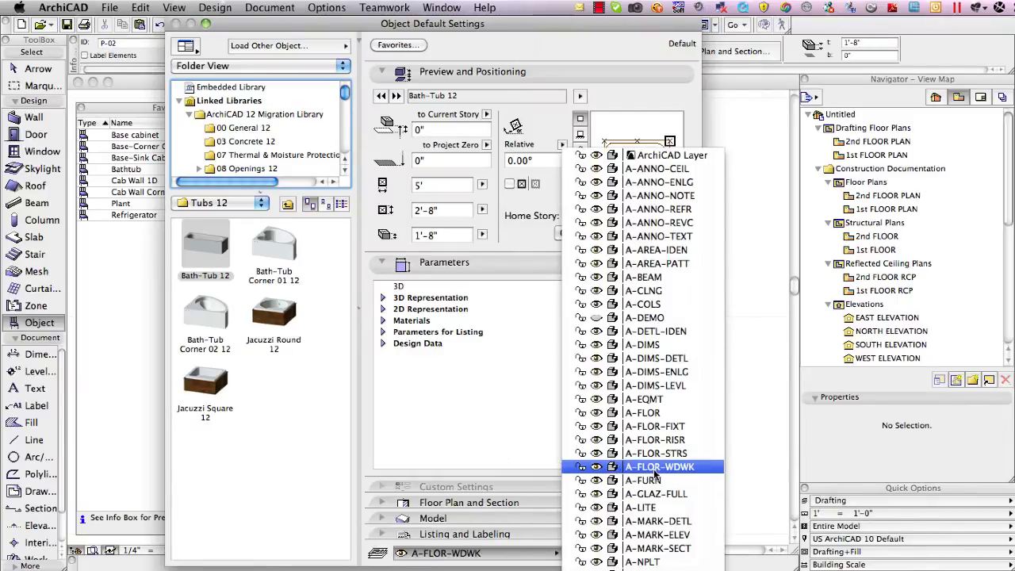
left_click(662, 426)
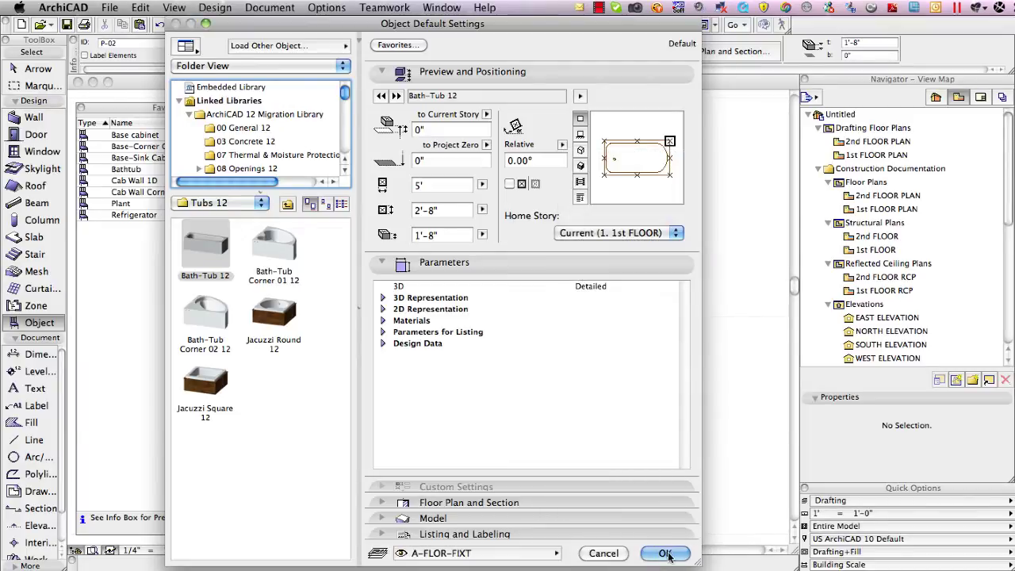
left_click(665, 554)
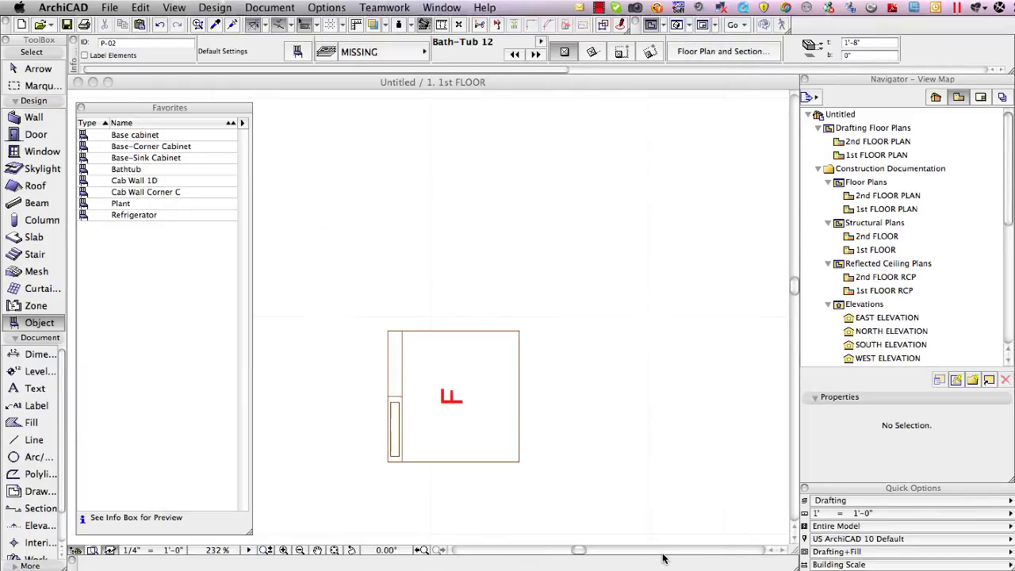
Swap the placed bathtub for the Bathtub 14 library part, found by searching 'tub'.
middle_click_drag(356, 209, 568, 156)
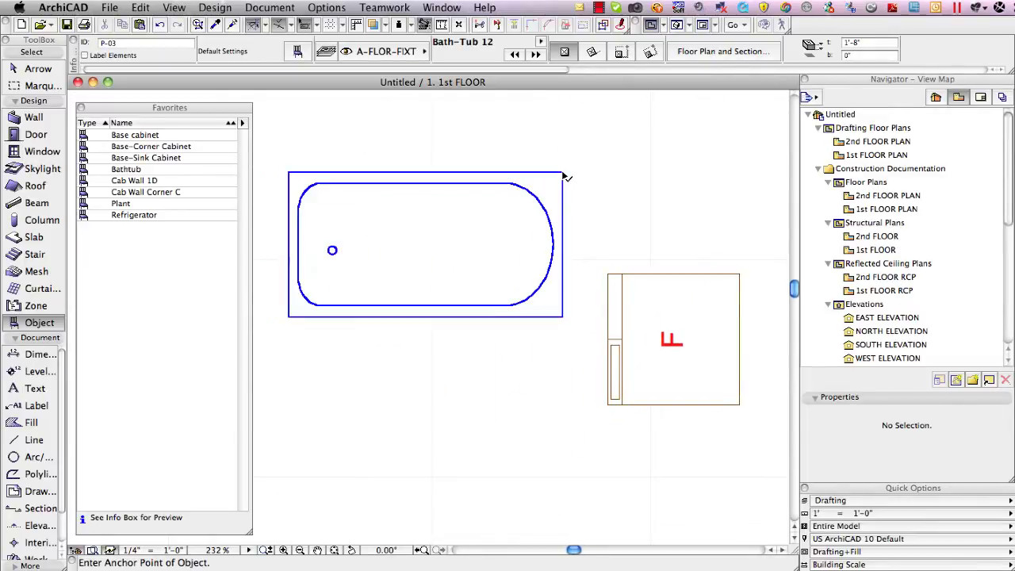
left_click(564, 173, "shift")
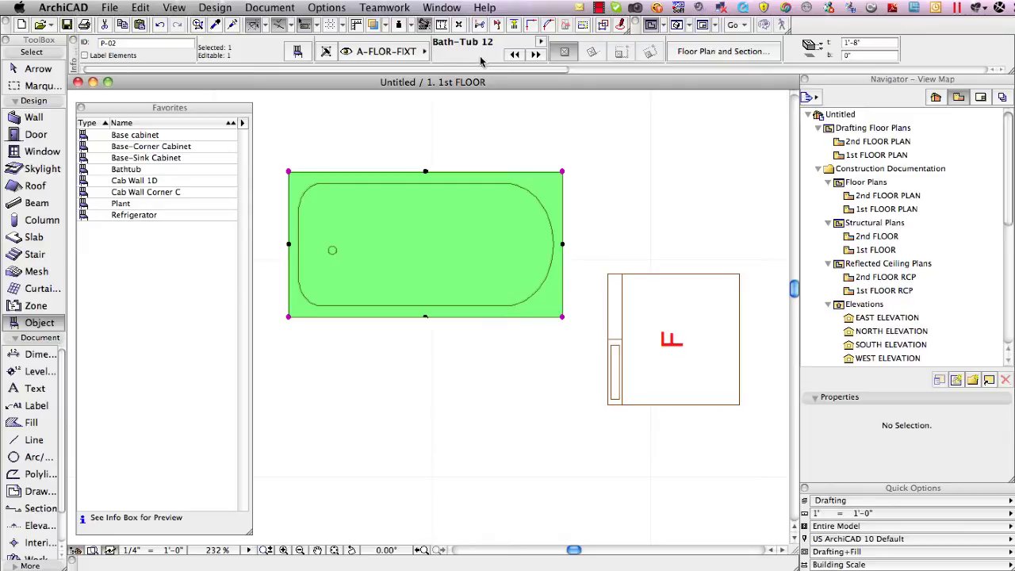
left_click(298, 52)
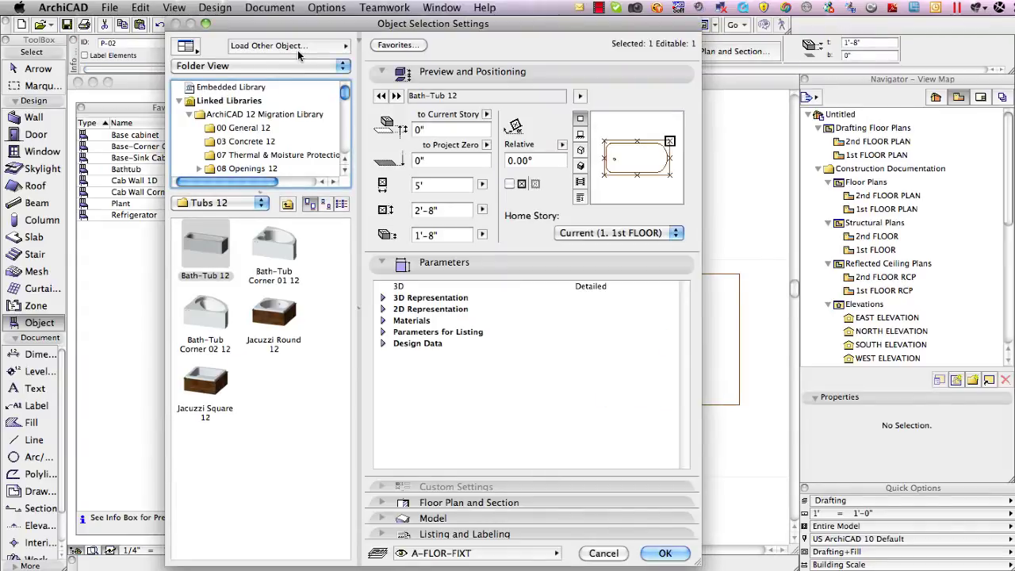
left_click(240, 68)
left_click(242, 93)
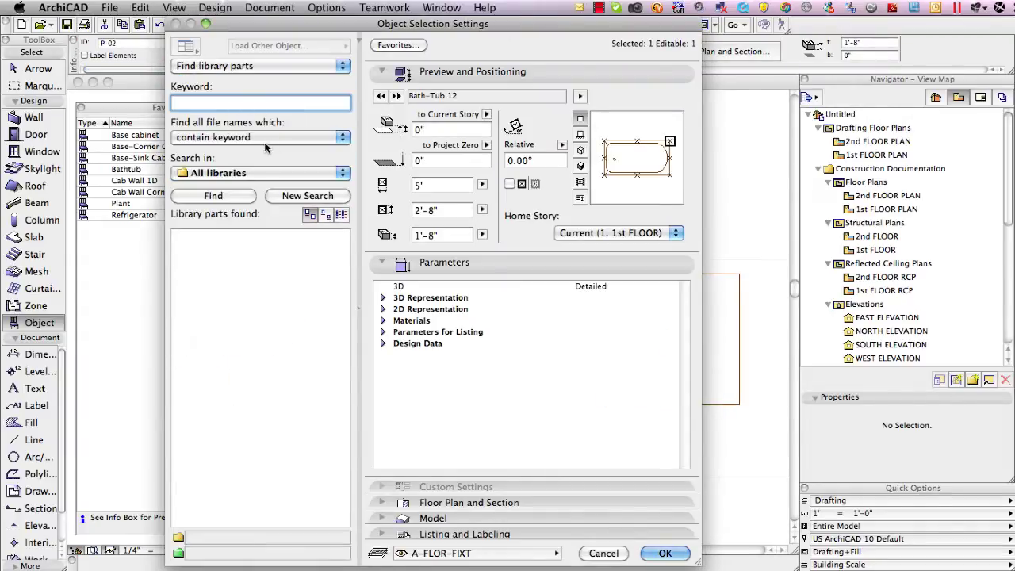
type("tub")
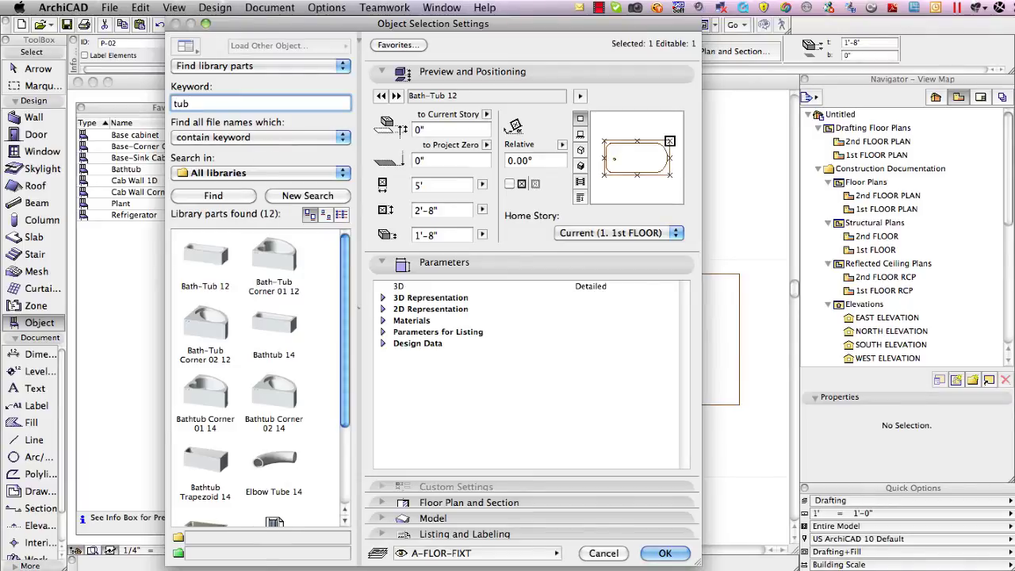
left_click(290, 319)
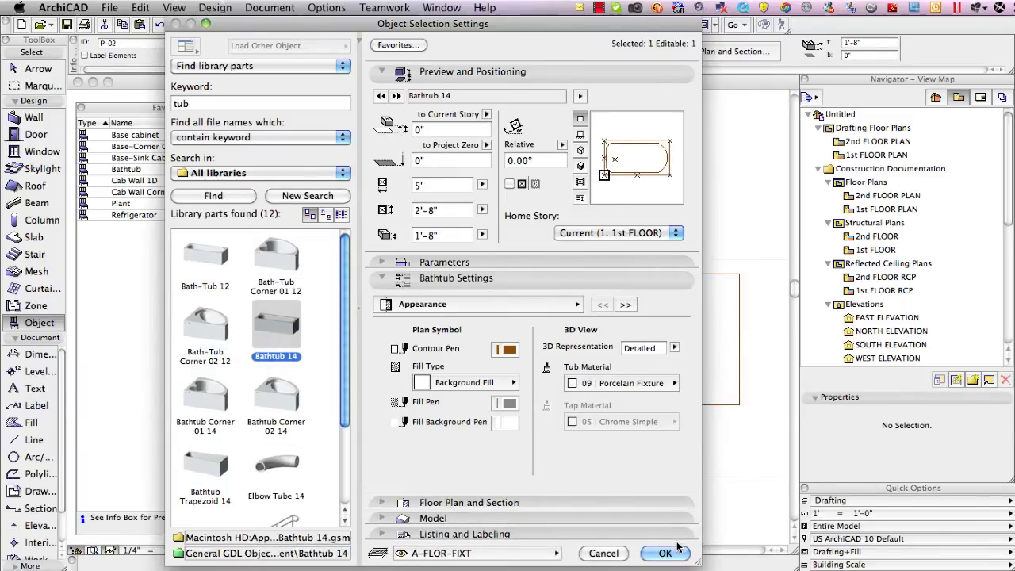
left_click(666, 554)
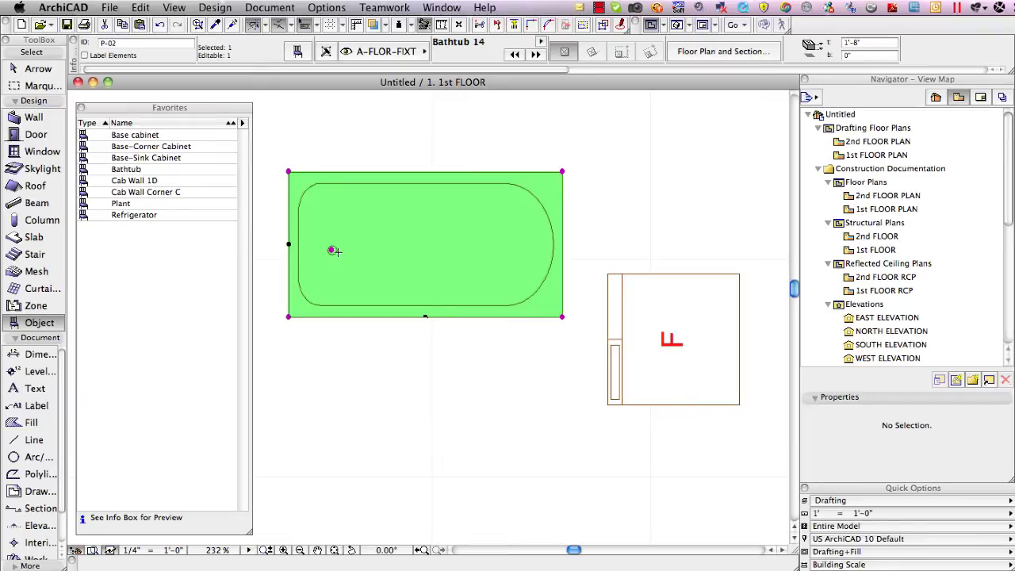
Compare old and new bathtubs with undo/redo, then shift Bathtub 14's drain point slightly left.
left_click(160, 25)
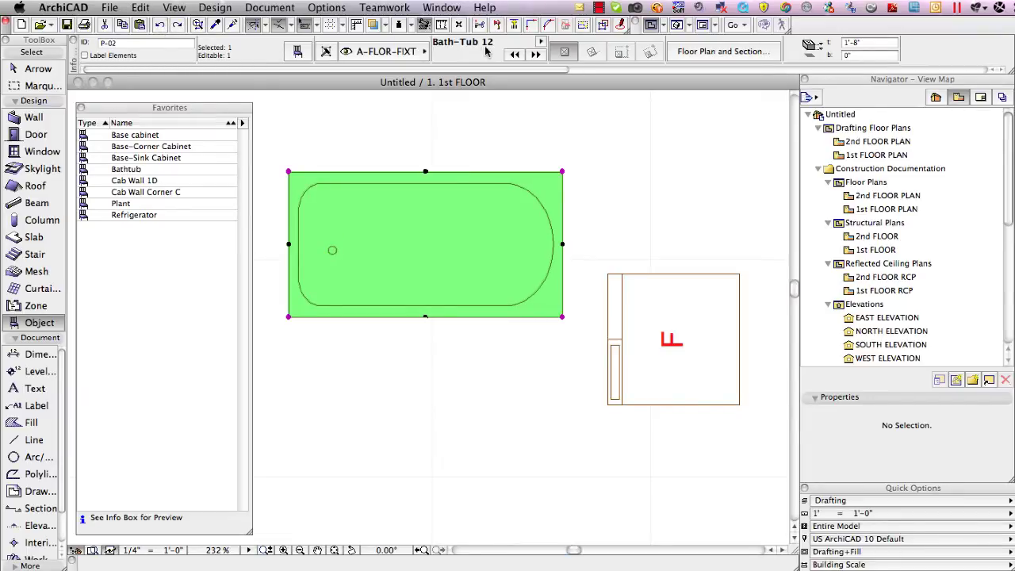
left_click(178, 27)
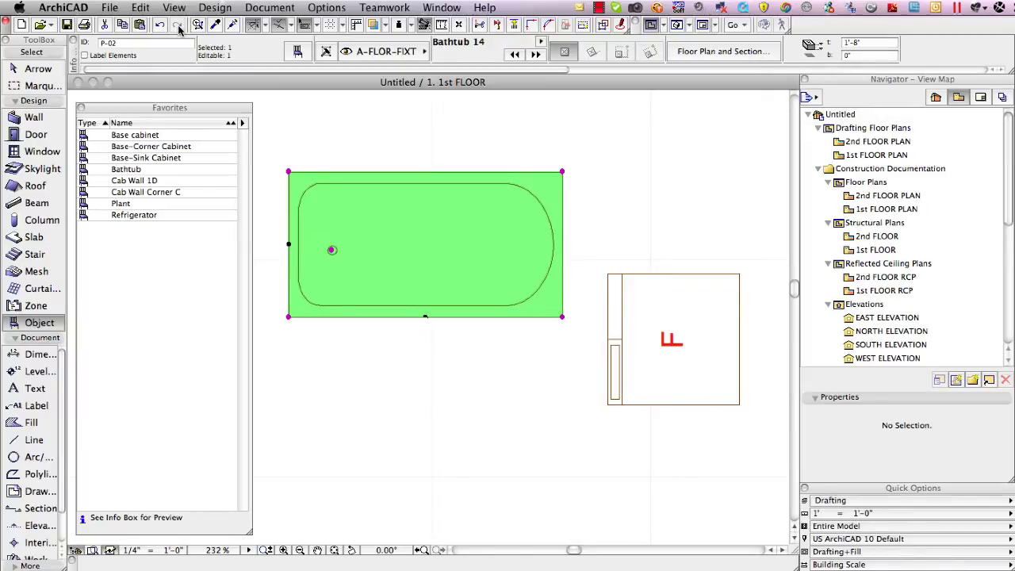
left_click(332, 249)
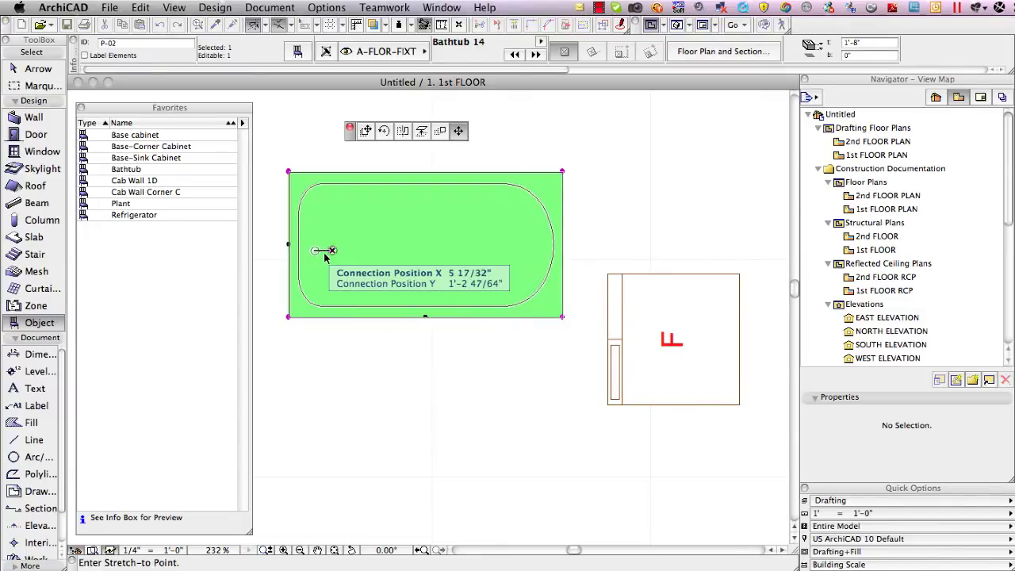
left_click(328, 256)
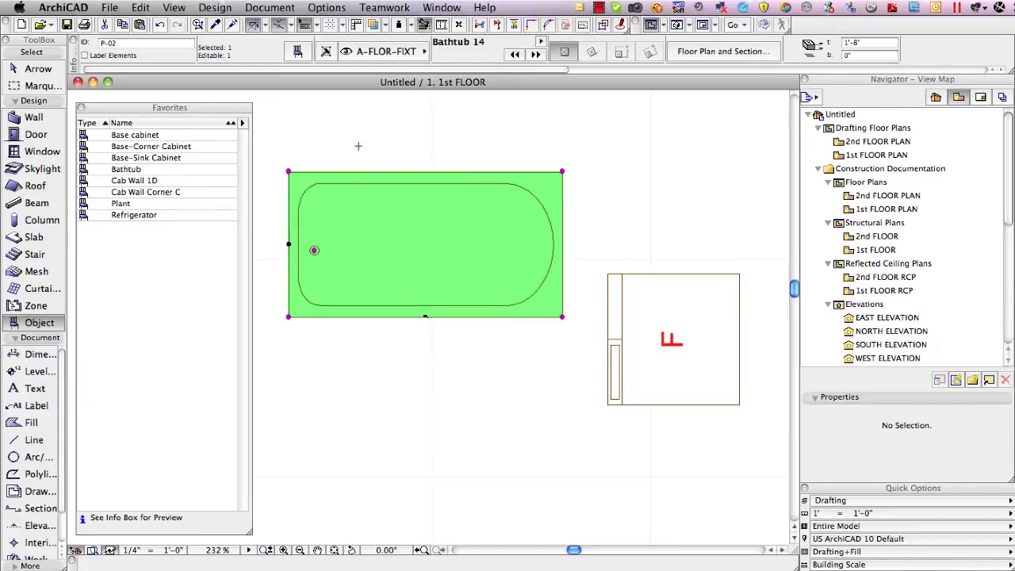
Reselect the bathtub on the plan and pick the Bathtub favorite.
key("Escape")
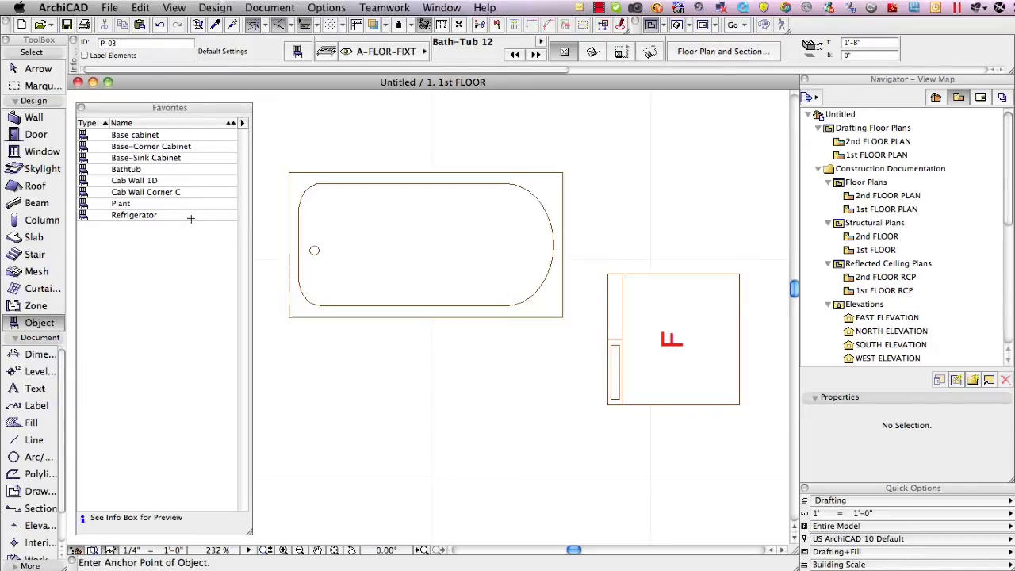
left_click(187, 169)
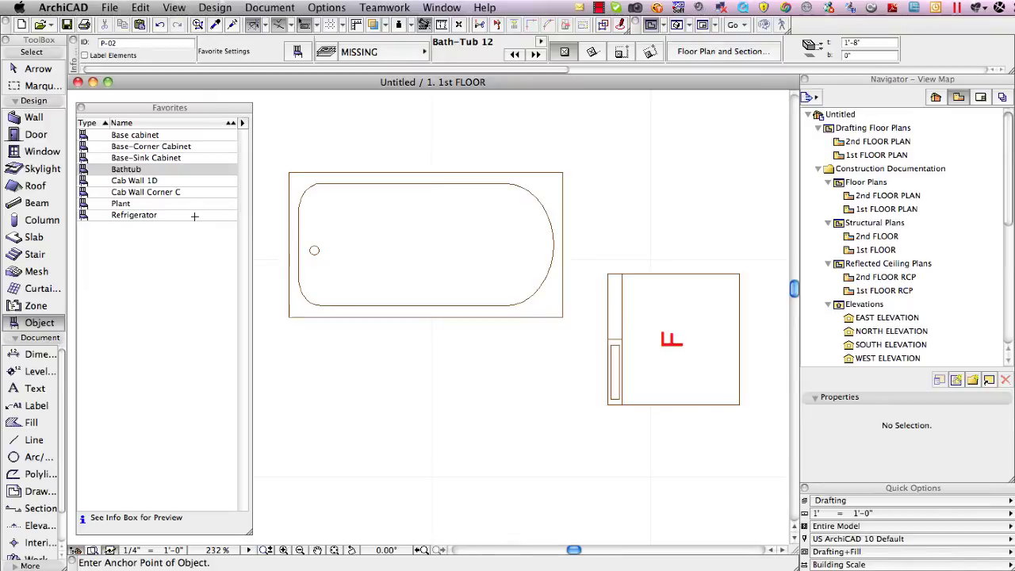
left_click(290, 174)
left_click(130, 169)
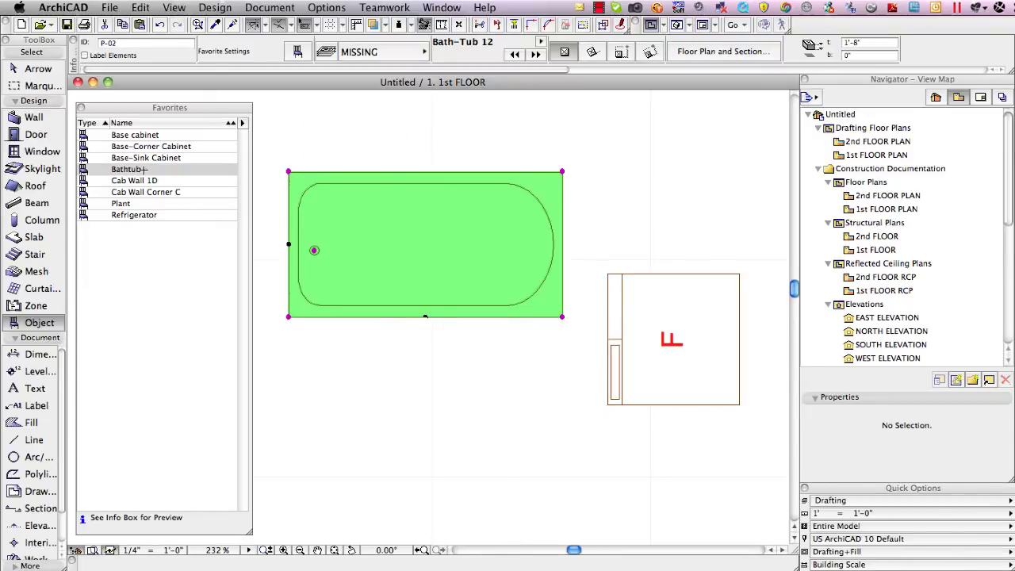
Redefine the Bathtub favorite with the selected Bathtub 14's settings.
left_click(244, 124)
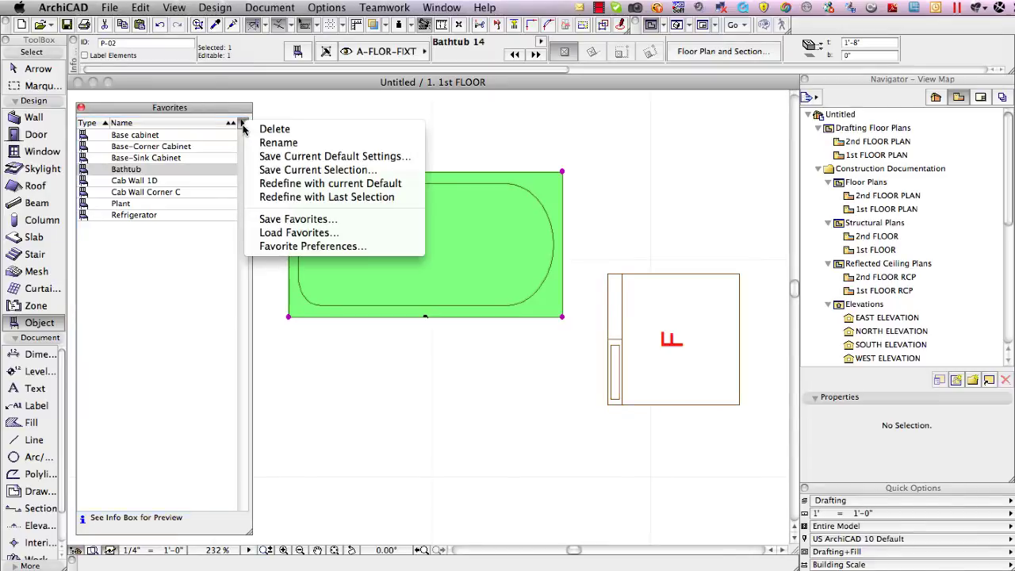
left_click(311, 202)
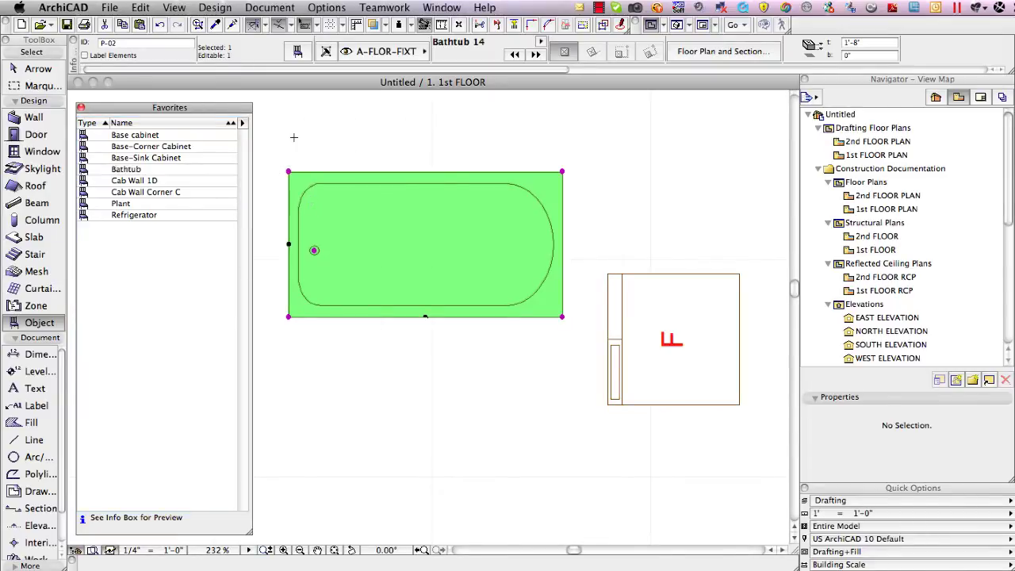
key("Escape")
Reload the updated Bathtub favorite to verify it, then load the Plant favorite.
double_click(126, 169)
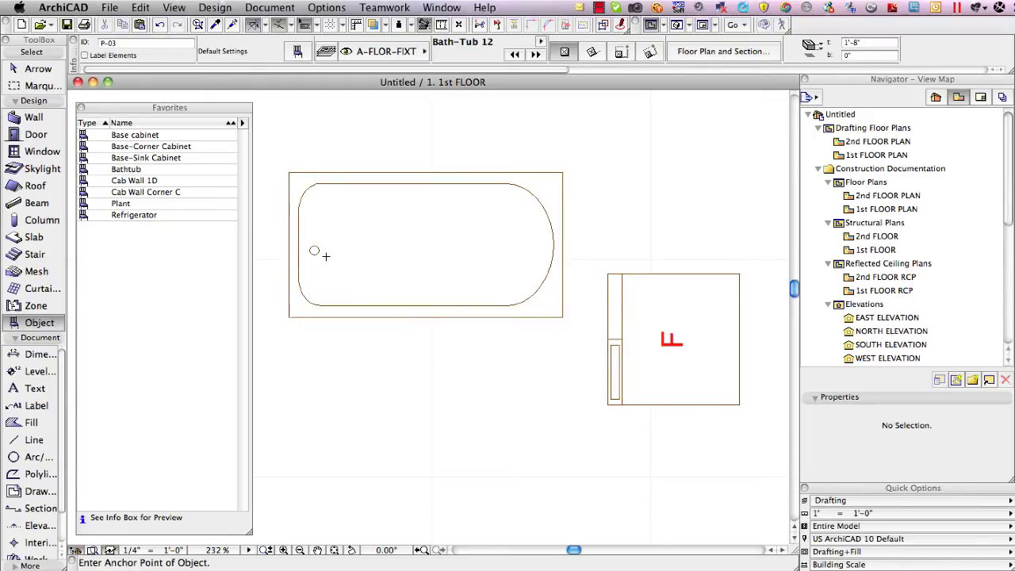
double_click(126, 169)
double_click(121, 204)
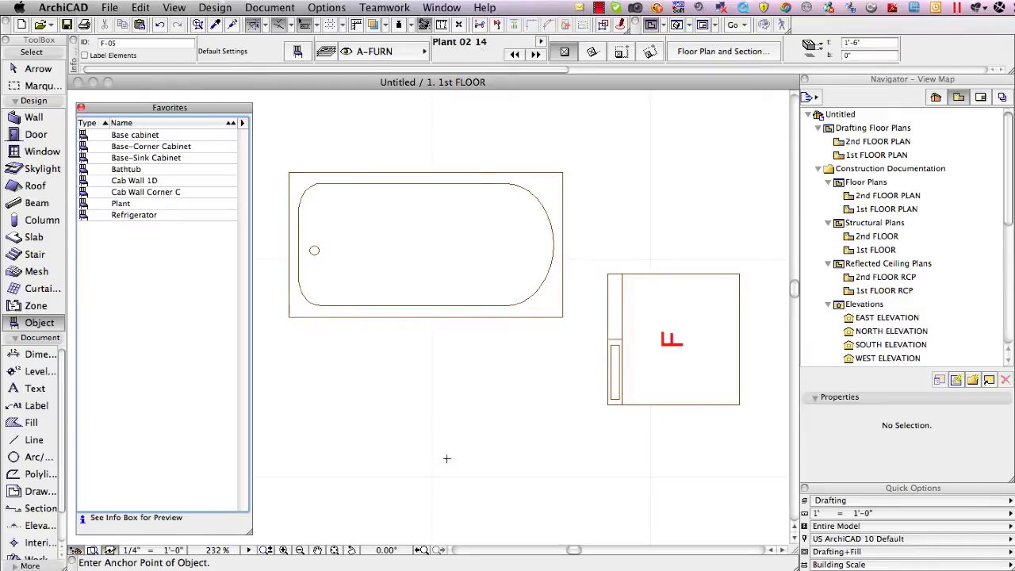
Place a Plant 02 14 below the bathtub, then switch to the Wall tool.
left_click(408, 435)
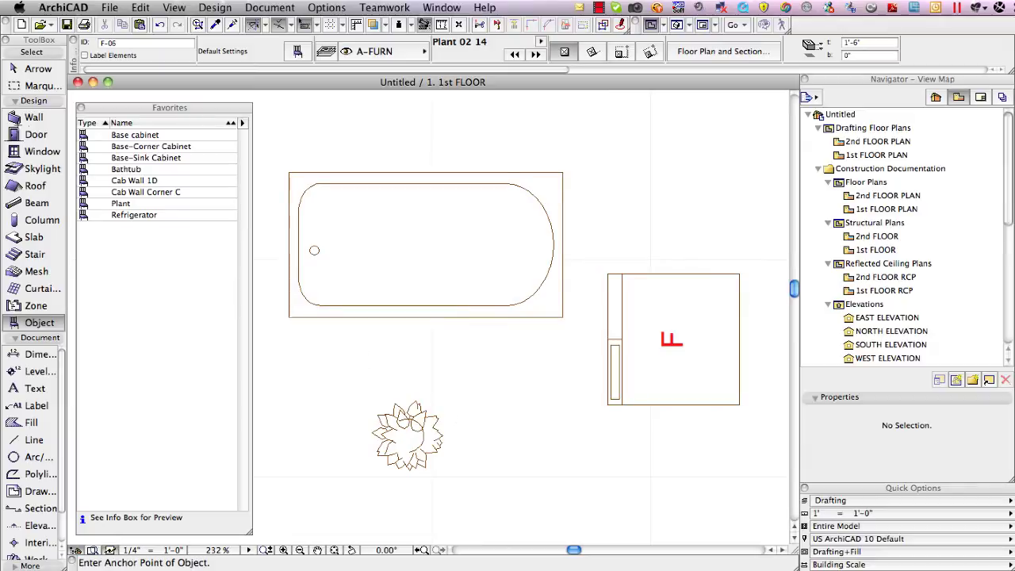
left_click(36, 119)
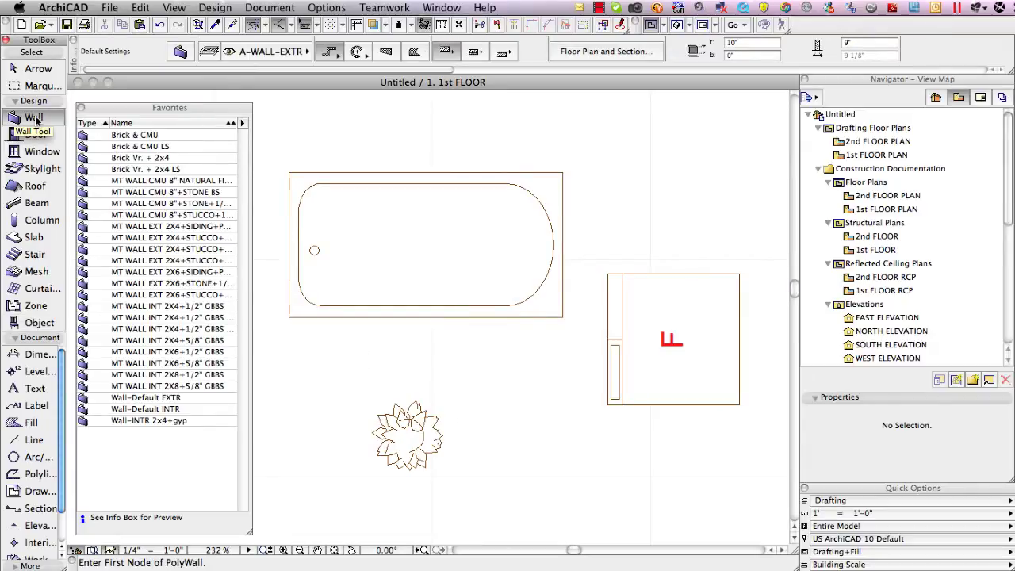
Draw a first test wall in empty space using the EXT 2X4 STUCCO favorite.
middle_click_drag(333, 281, 680, 269)
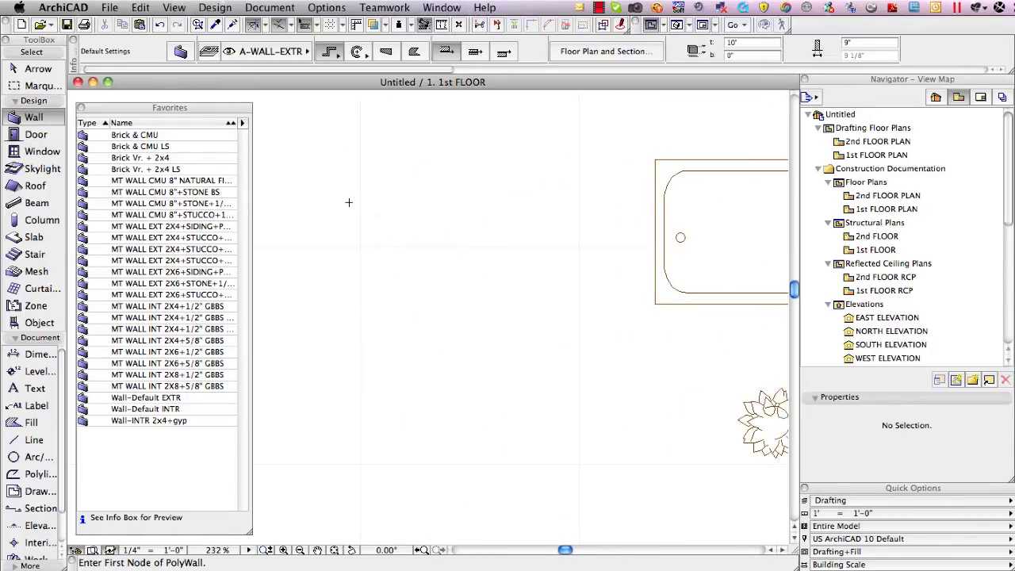
key("End")
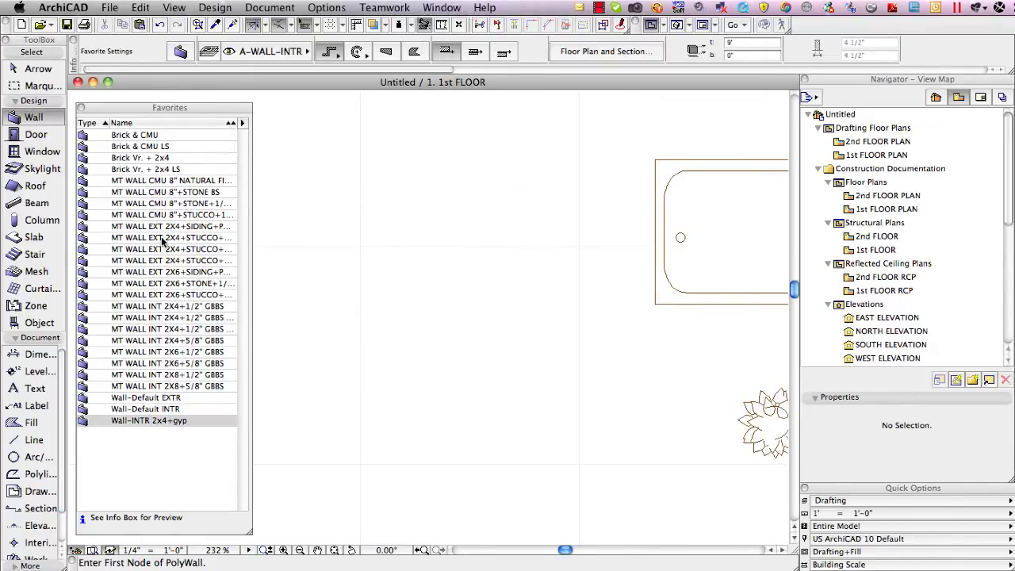
left_click(160, 237)
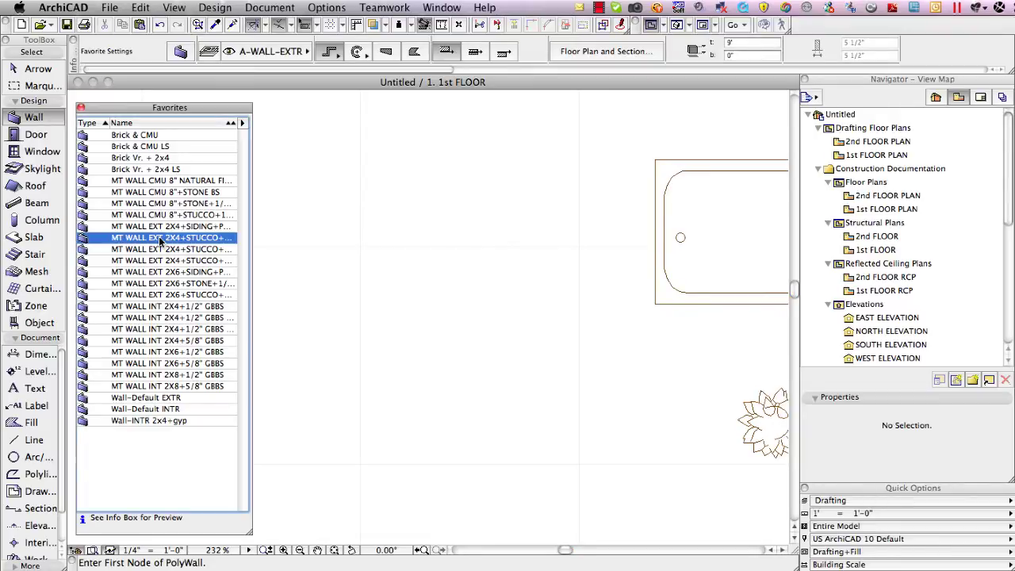
left_click(317, 221)
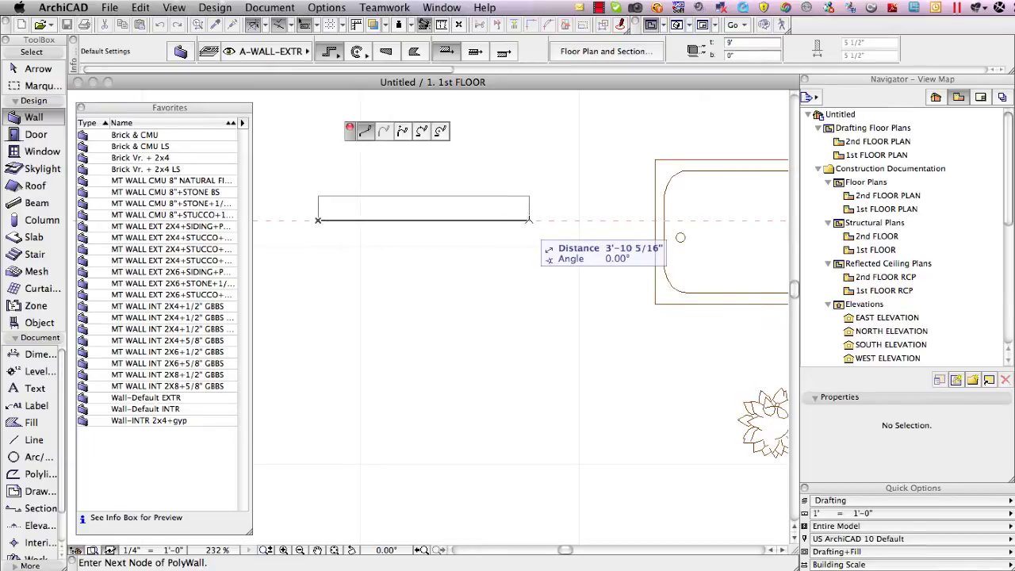
left_click(529, 221)
double_click(530, 217)
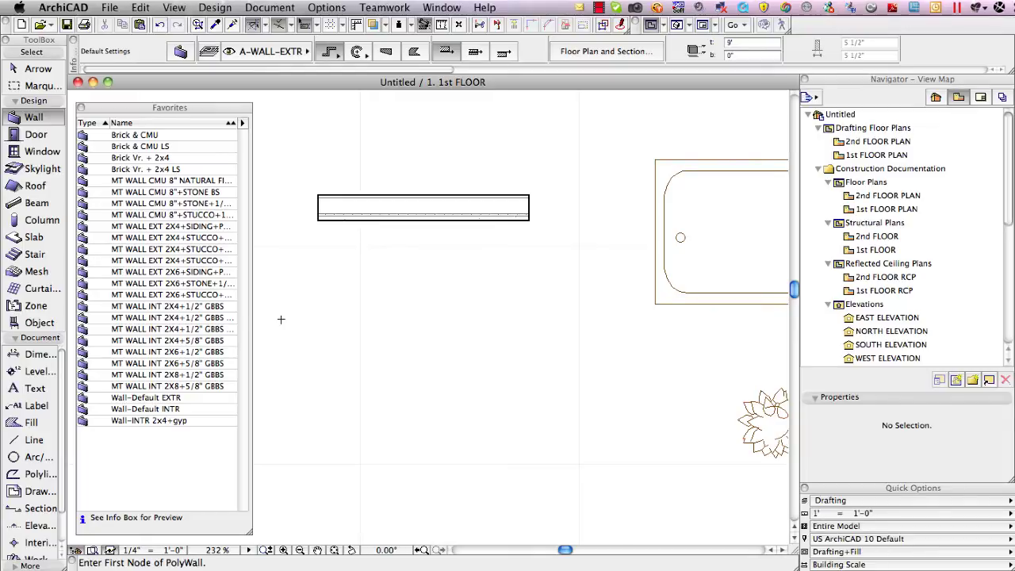
Draw a second test wall below it using the CMU 8" STUCCO favorite.
left_click(187, 237)
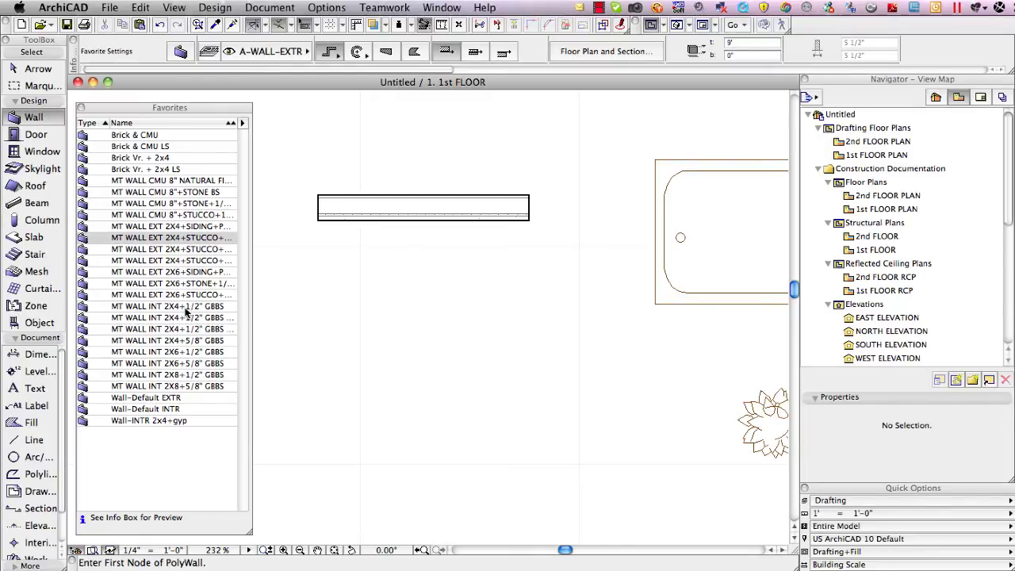
double_click(194, 215)
left_click(336, 349)
double_click(492, 347)
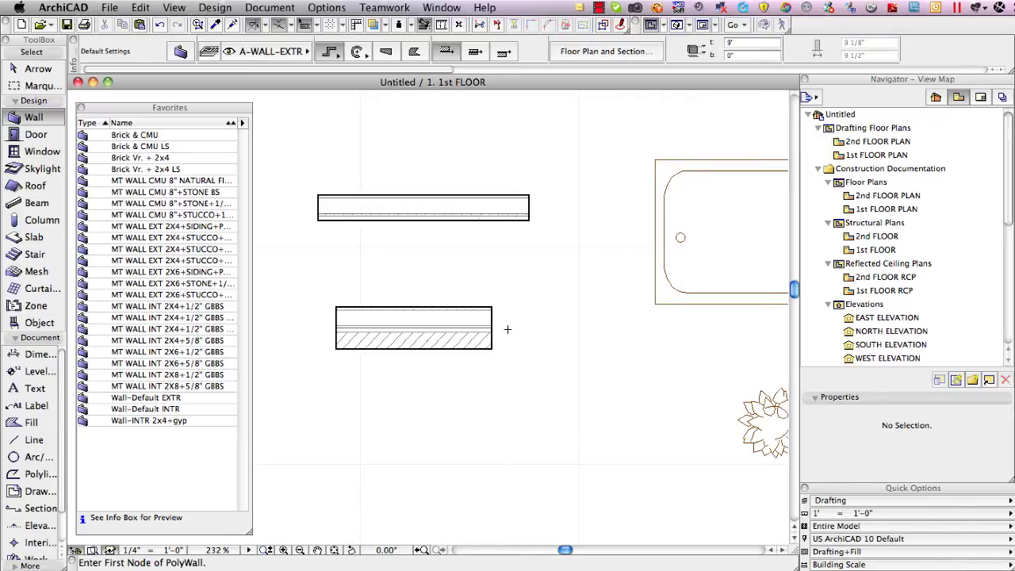
double_click(161, 214)
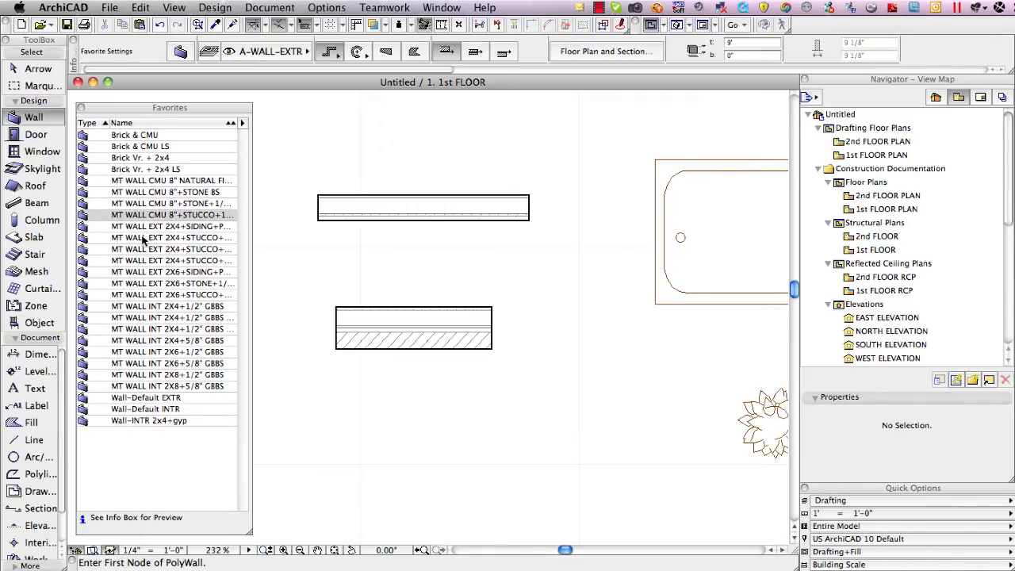
Draw a third test wall below the others with the MT WALL INT 2X8+5/8" GBBS favorite.
double_click(122, 386)
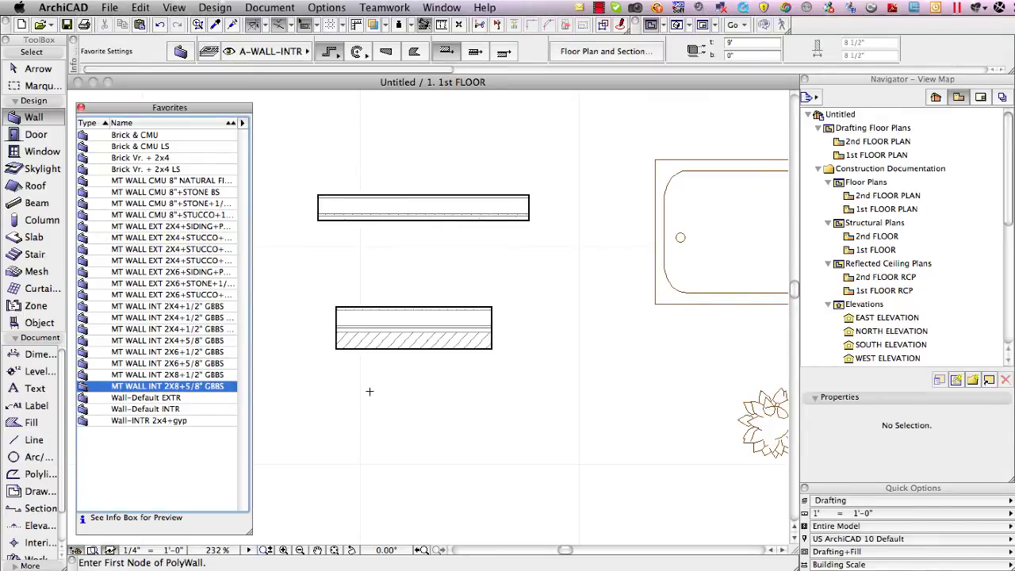
left_click(499, 431)
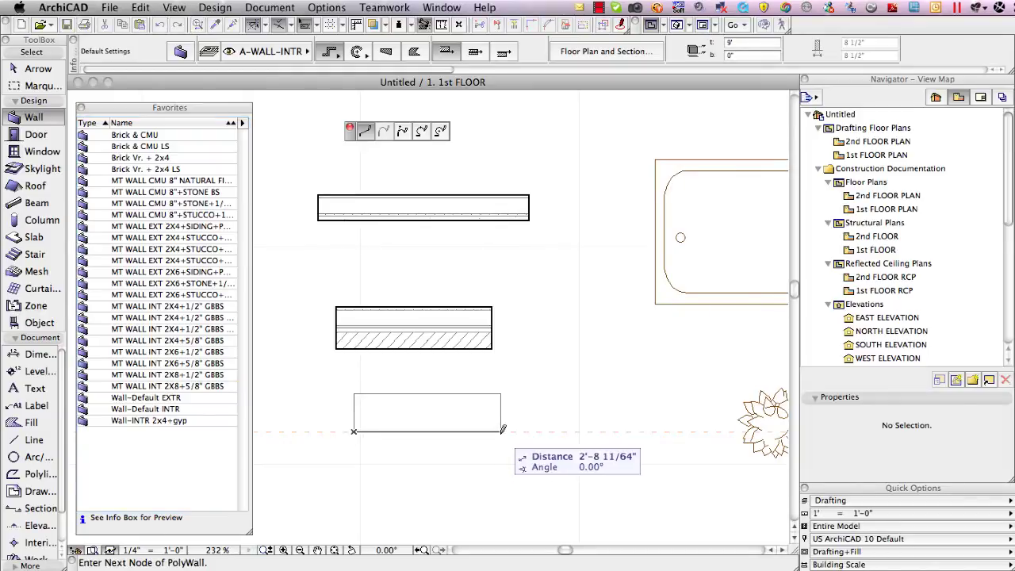
left_click(500, 431)
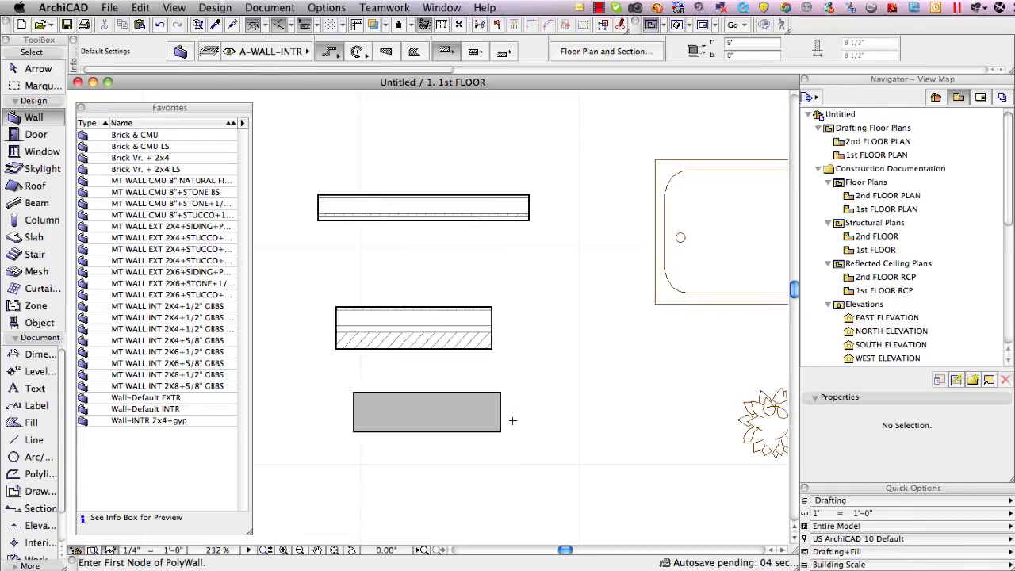
scroll(505, 428, "up", 3)
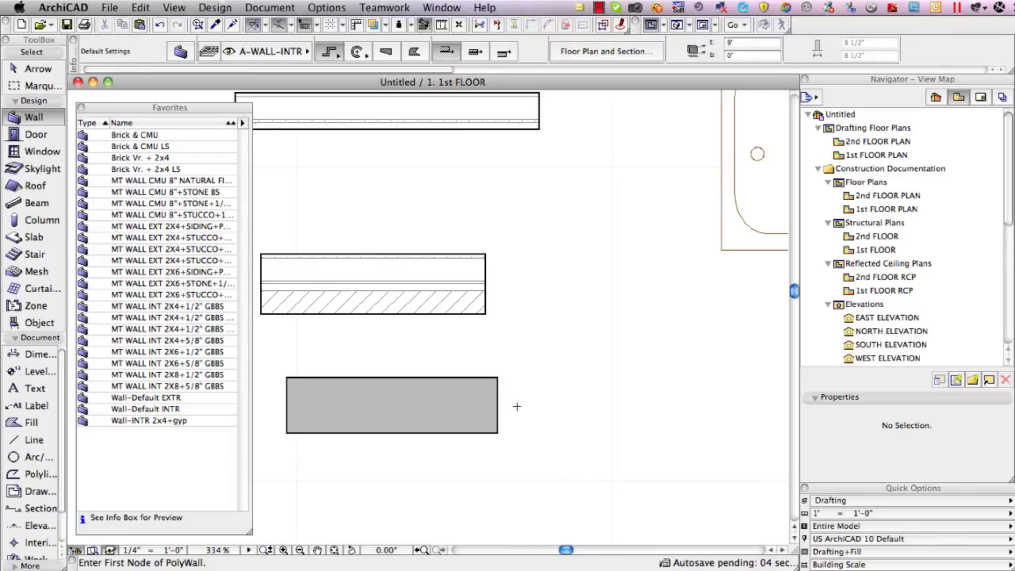
left_click(173, 387)
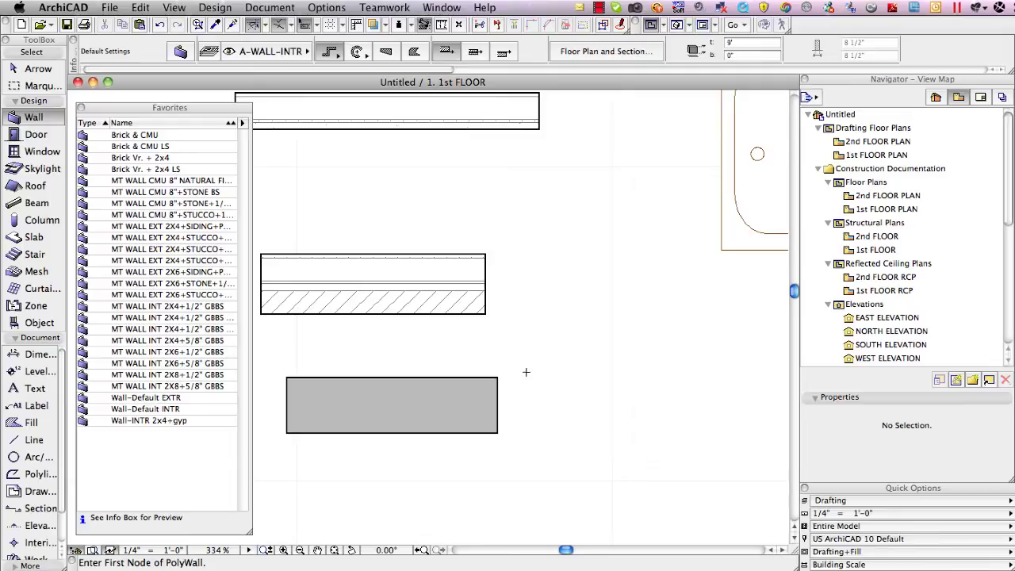
left_click(325, 9)
mouse_move(341, 25)
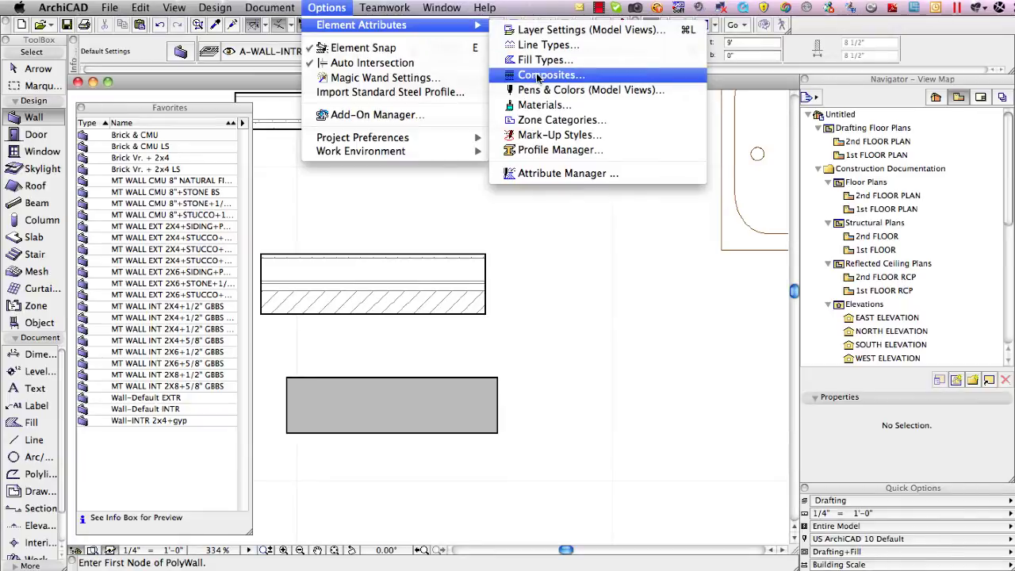
left_click(546, 244)
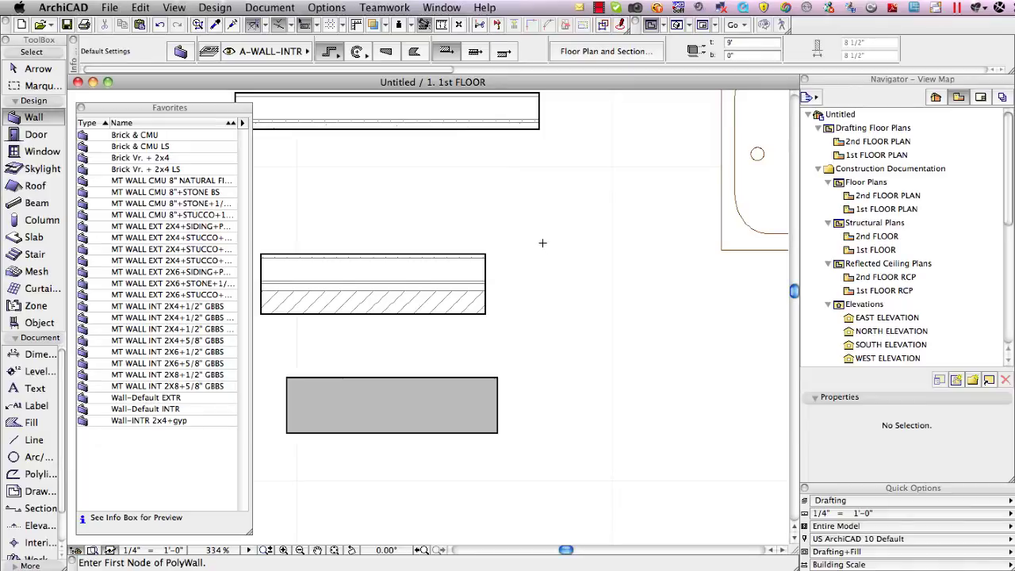
left_click(181, 51)
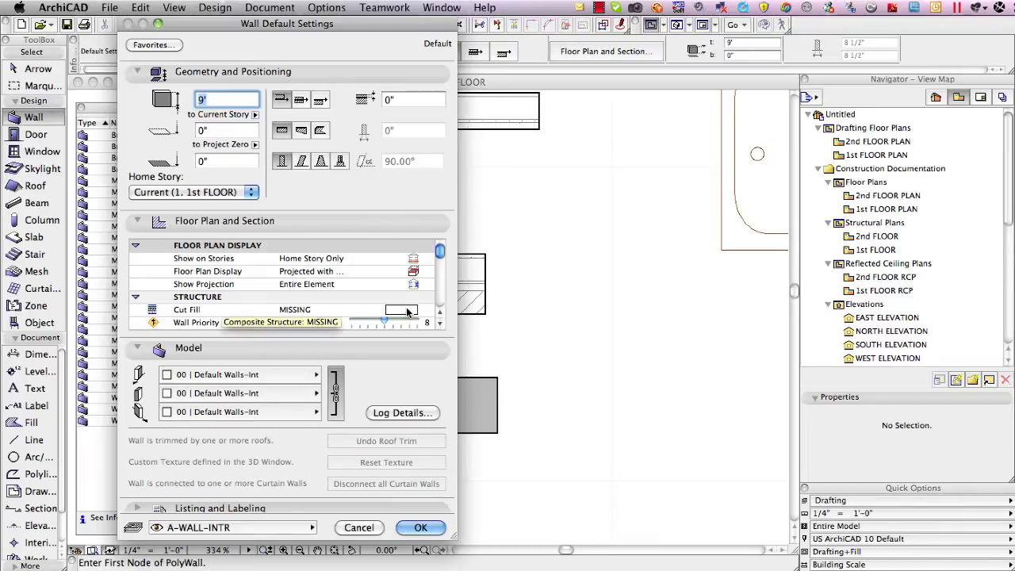
left_click(358, 527)
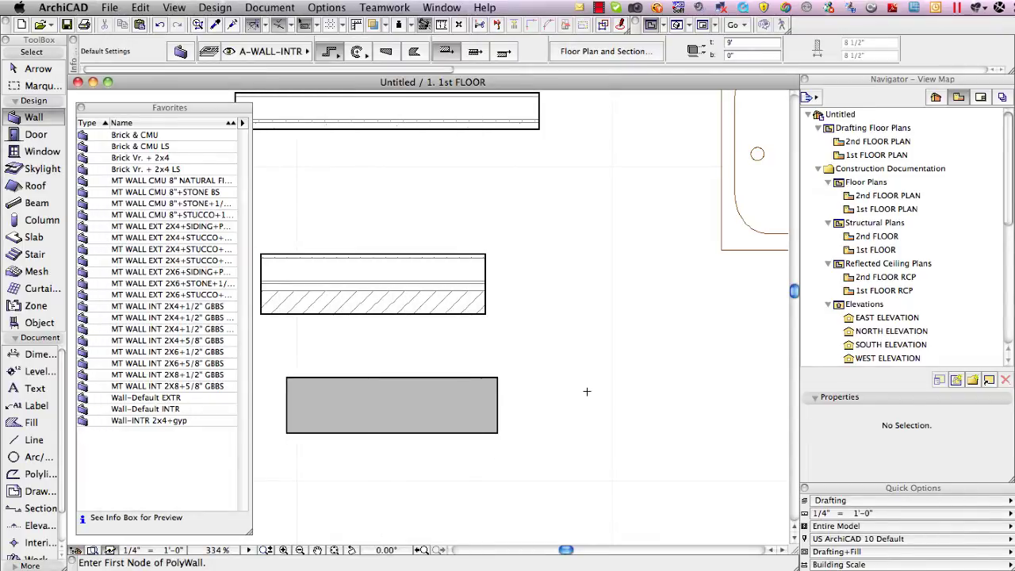
In the MasterTemplate project, ready the MT WALL INT 2X8+5/8" GBBS wall and zoom to W05.
key("super+Tab")
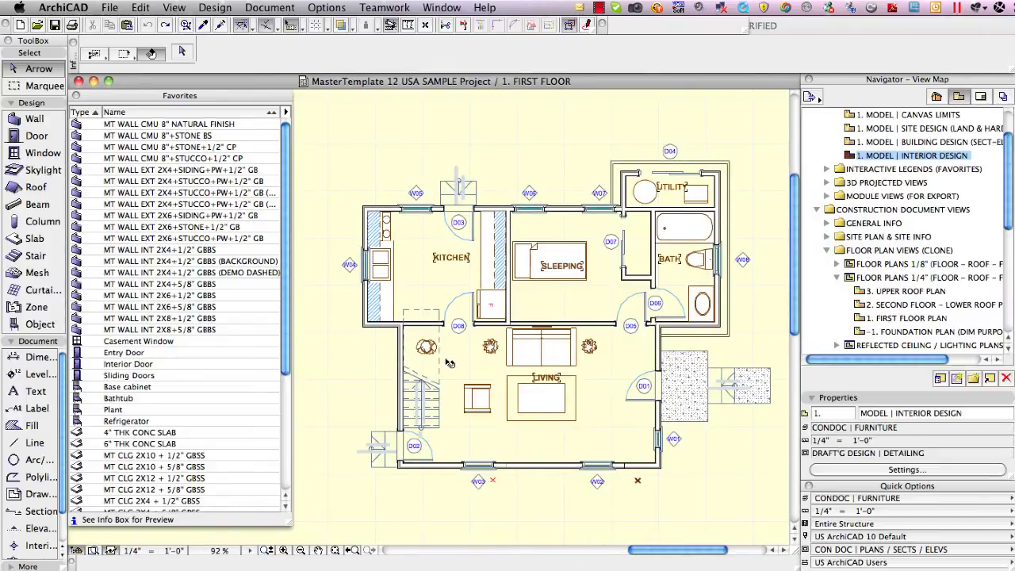
left_click(37, 120)
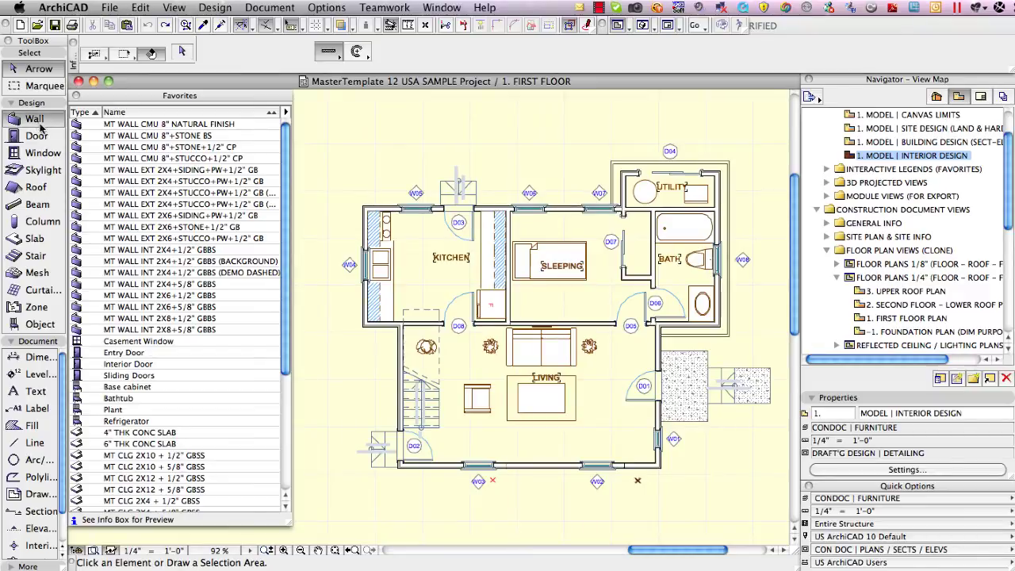
left_click(140, 329)
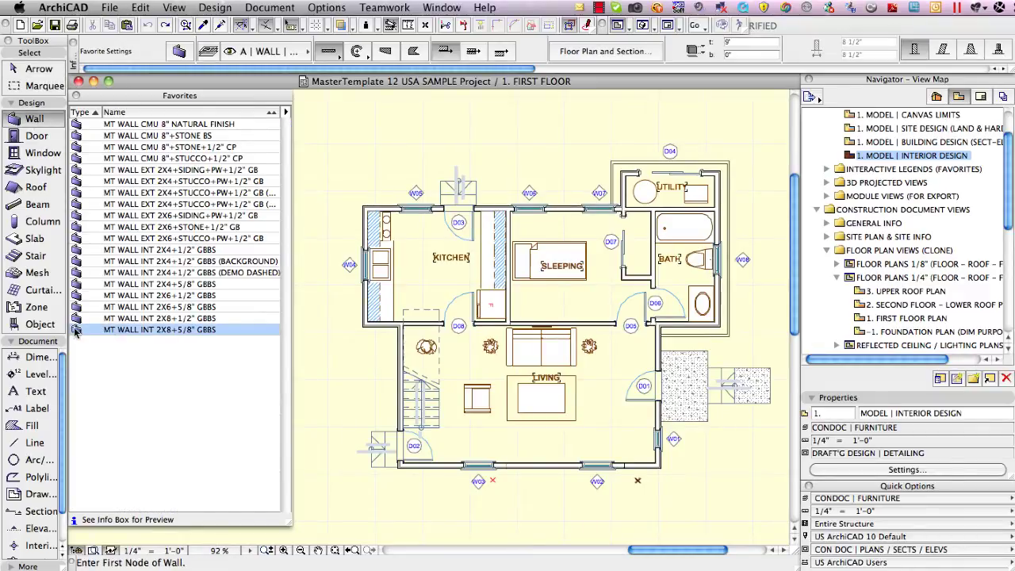
left_click(284, 550)
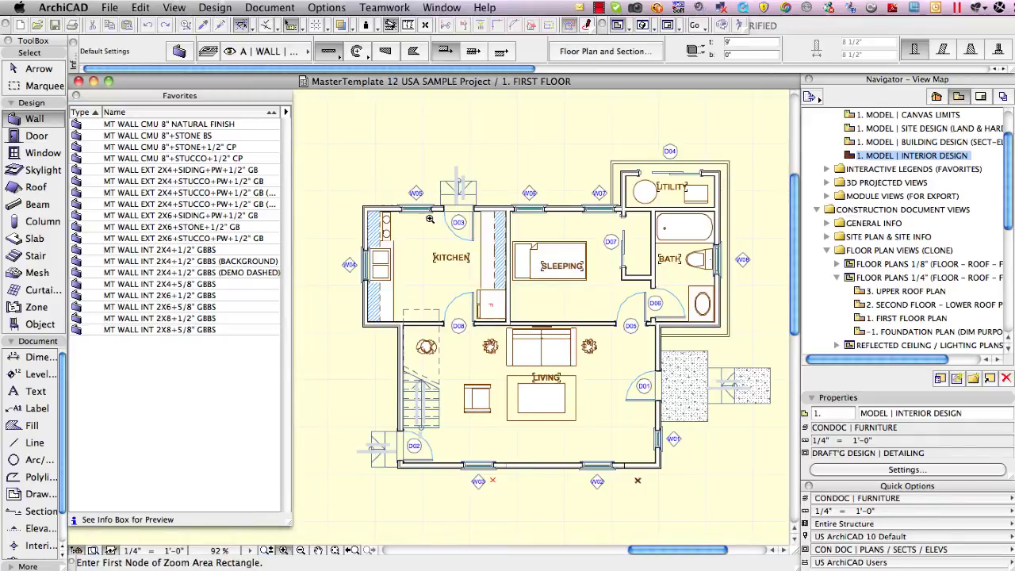
left_click(381, 175)
left_click(449, 230)
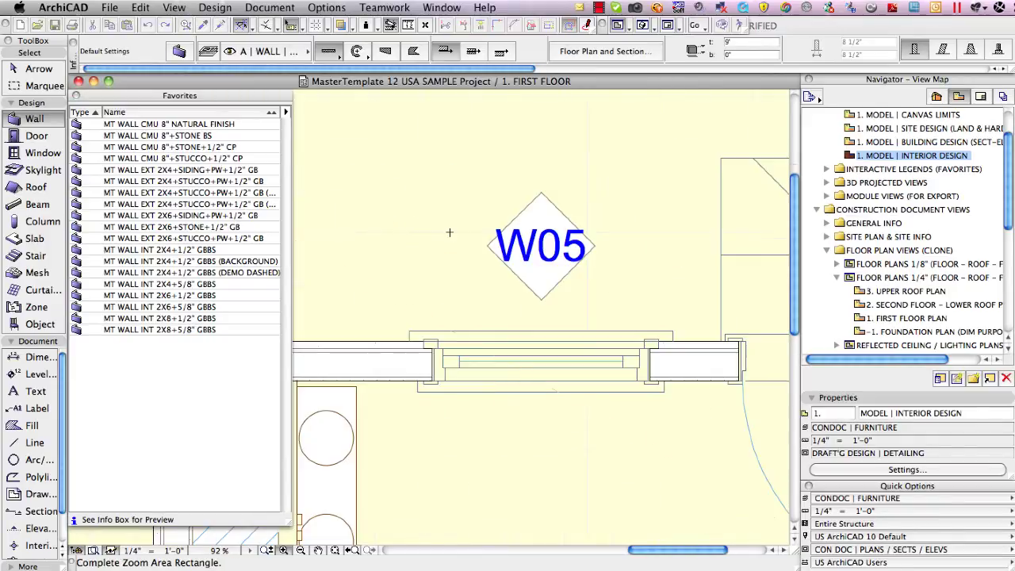
Draw a wall above W05, copy it, and return to the Untitled project.
left_click(336, 180)
left_click(521, 179)
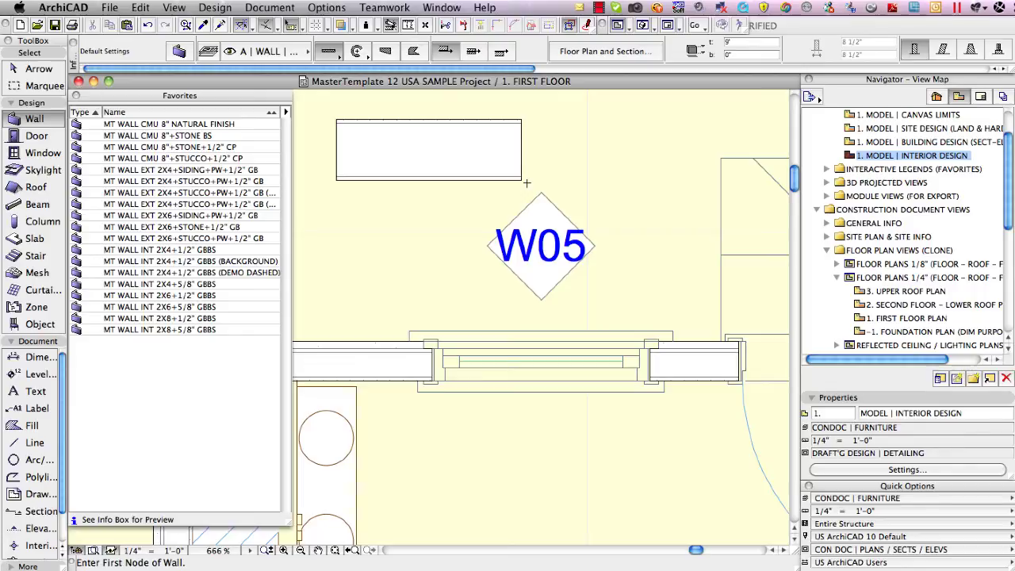
left_click(522, 179, "shift")
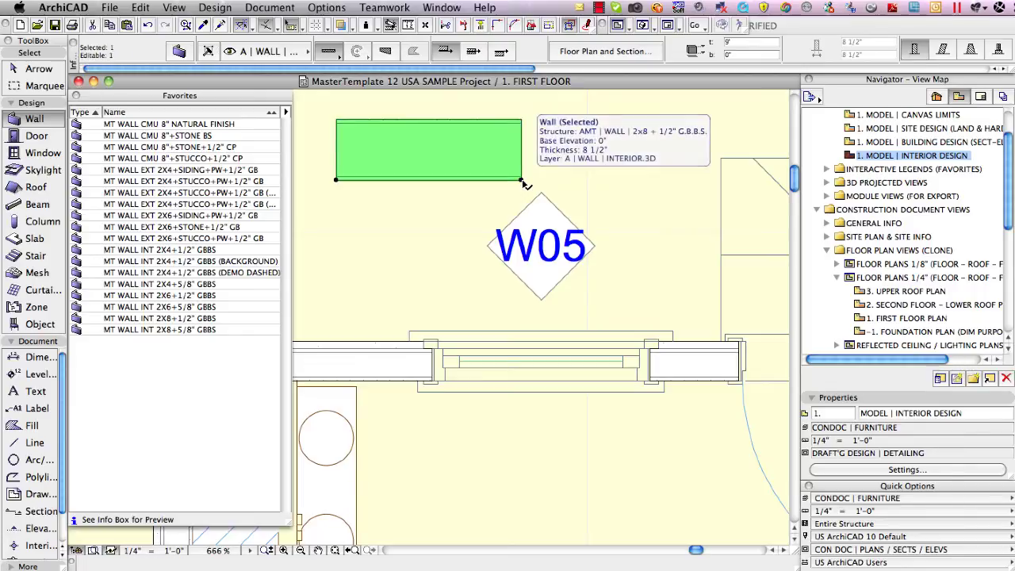
right_click(554, 164)
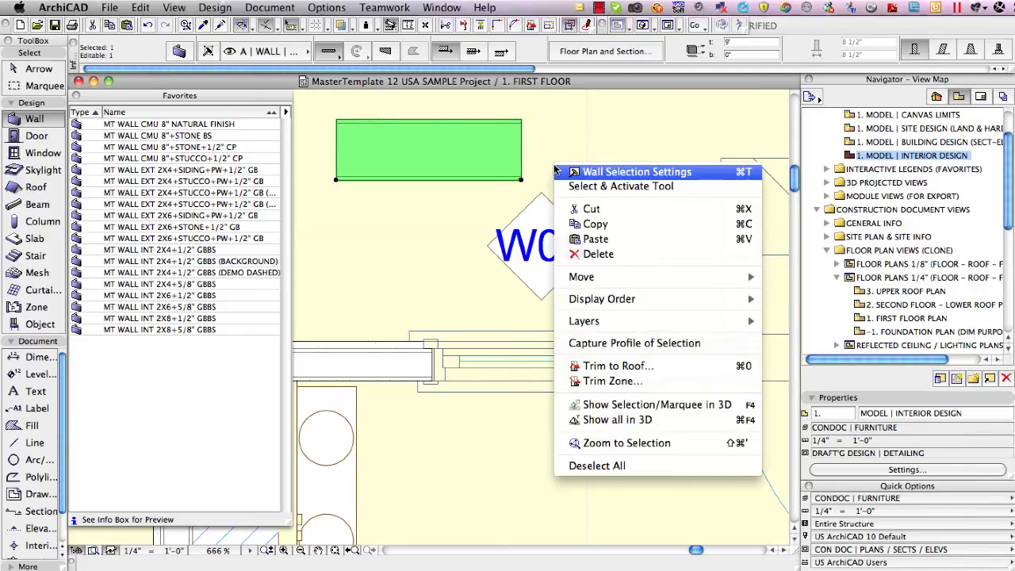
left_click(591, 225)
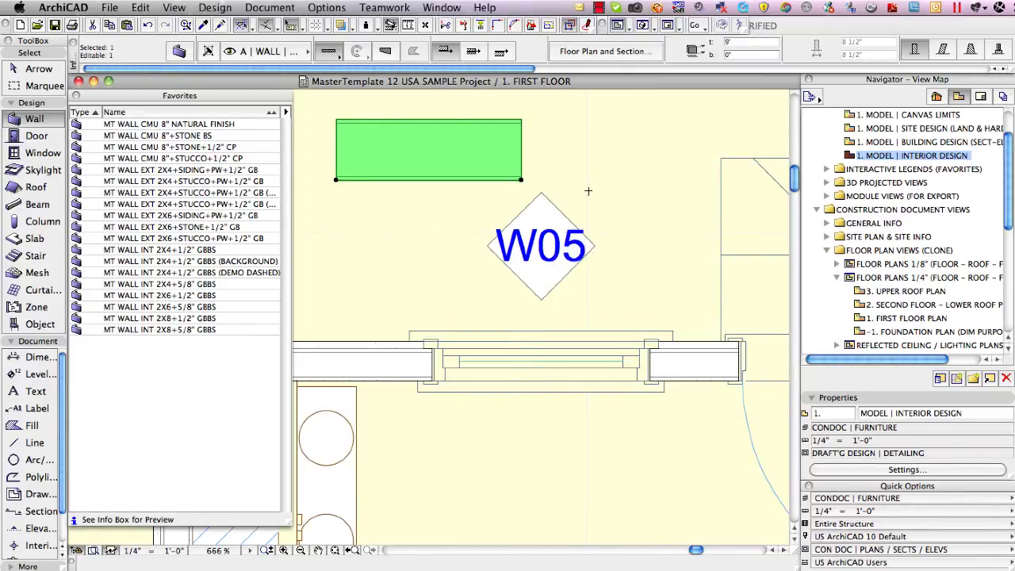
left_click(588, 191)
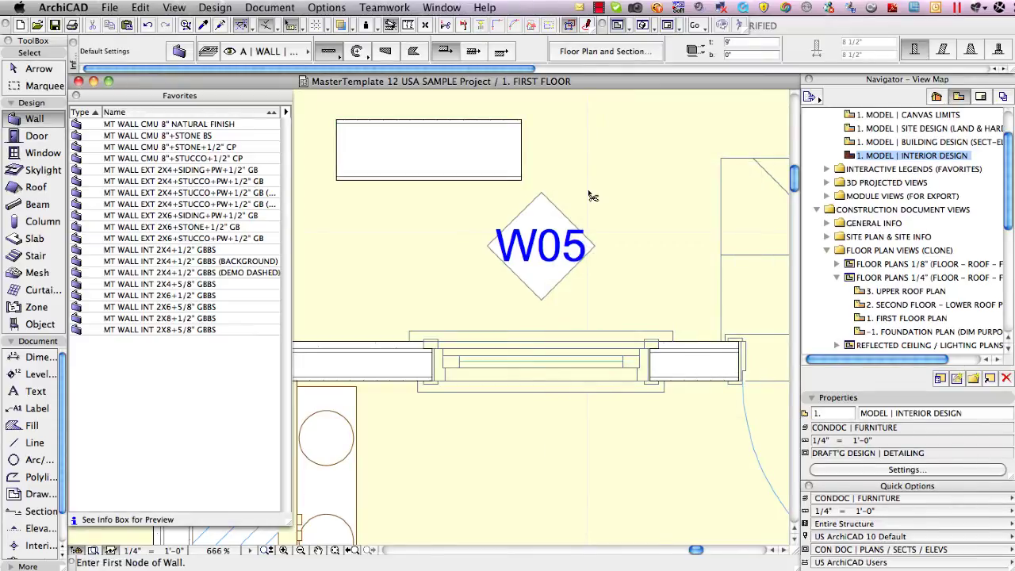
key("super+Tab")
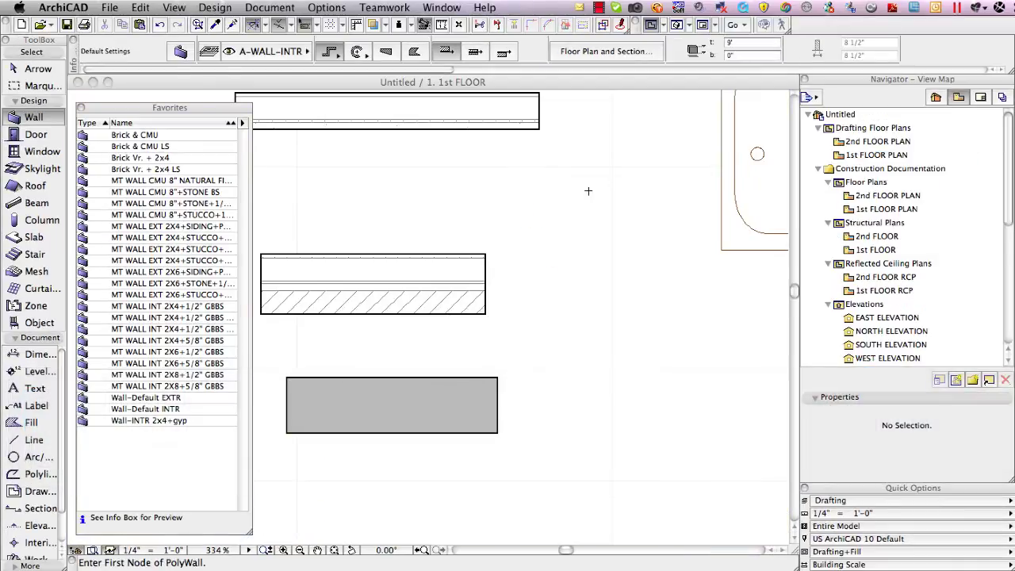
Paste the copied wall at the view centre and move it into the right-hand rectangle.
left_click(141, 8)
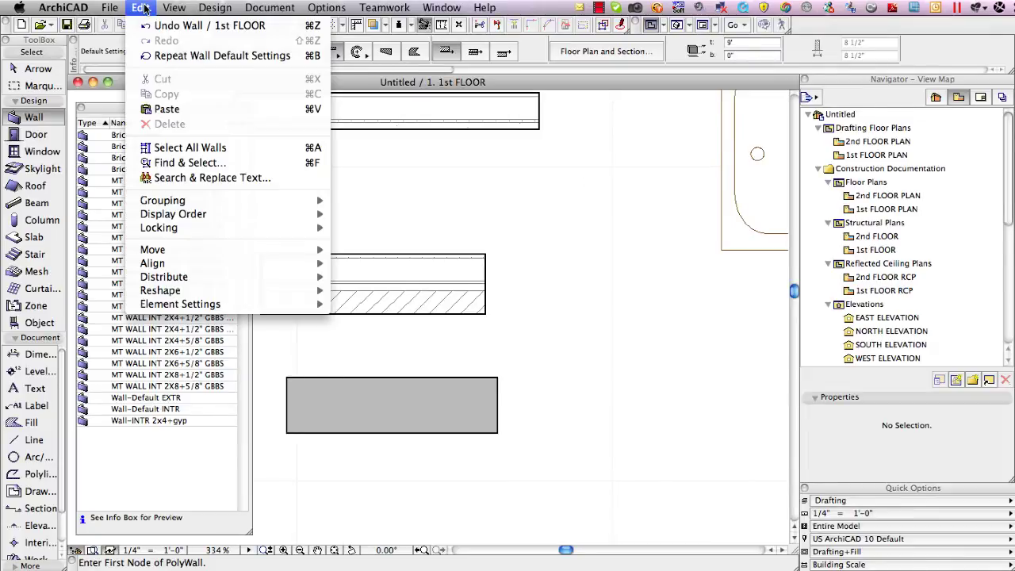
left_click(172, 109)
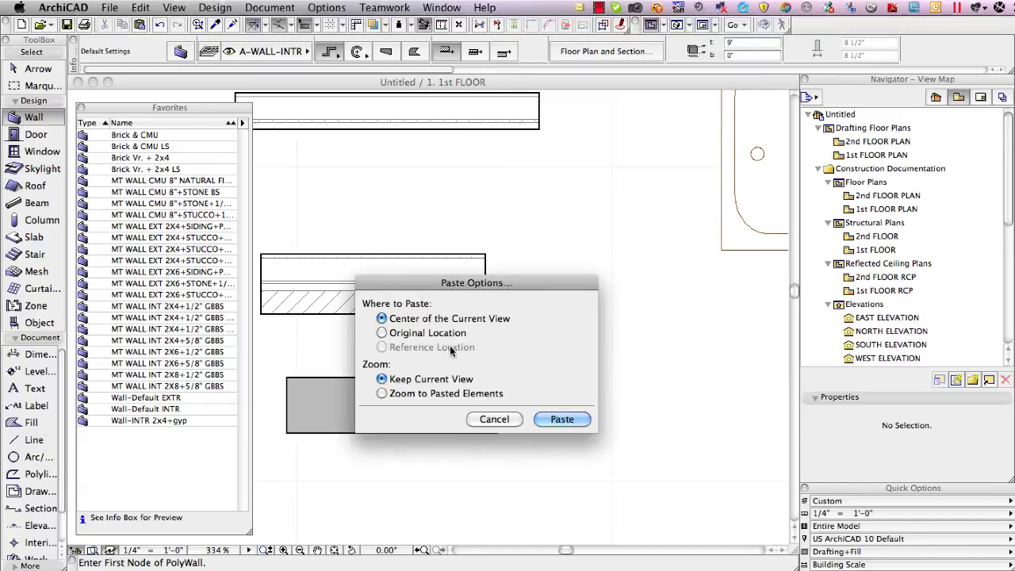
left_click(559, 420)
left_click(465, 341)
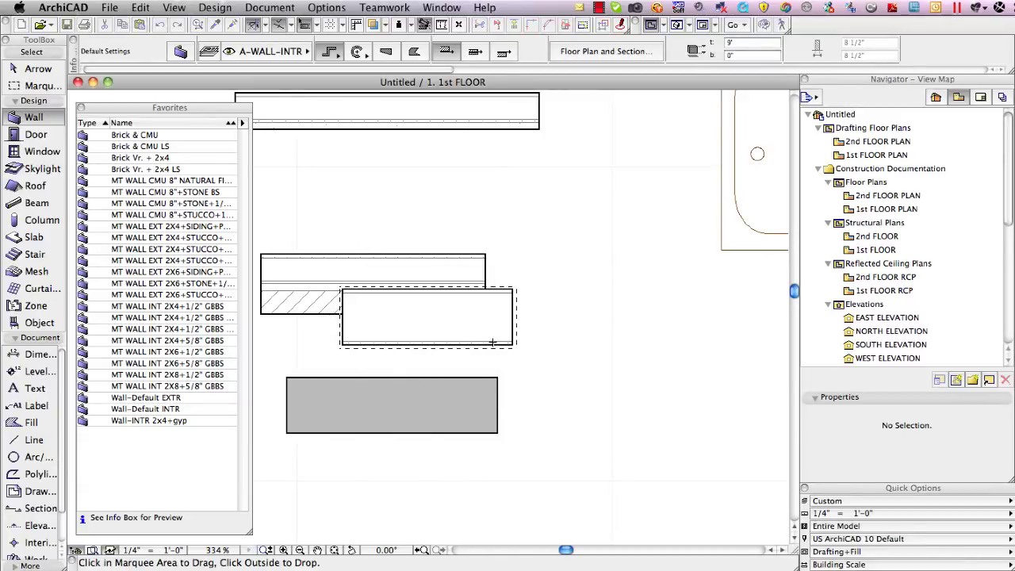
left_click(654, 395)
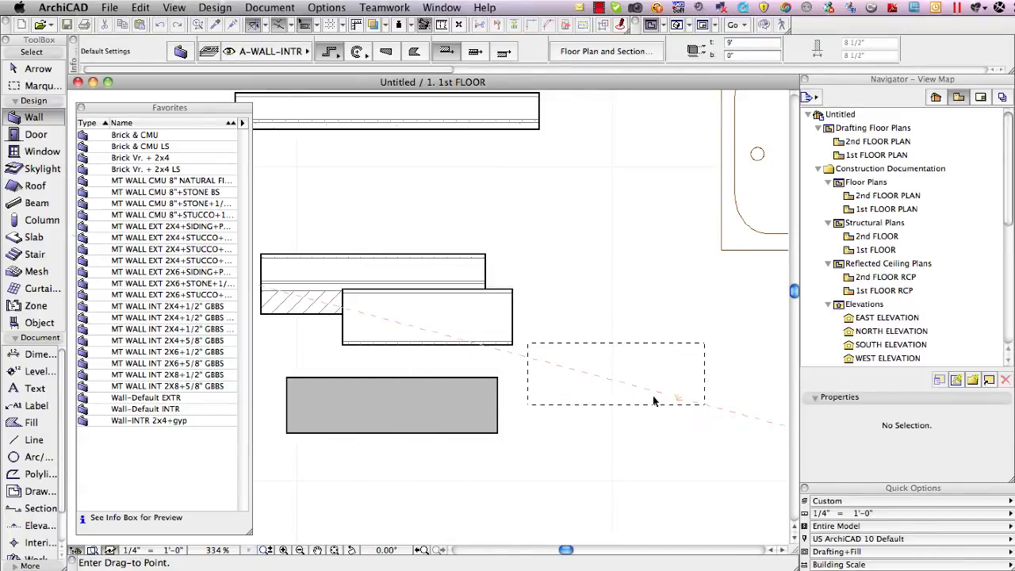
left_click(602, 285)
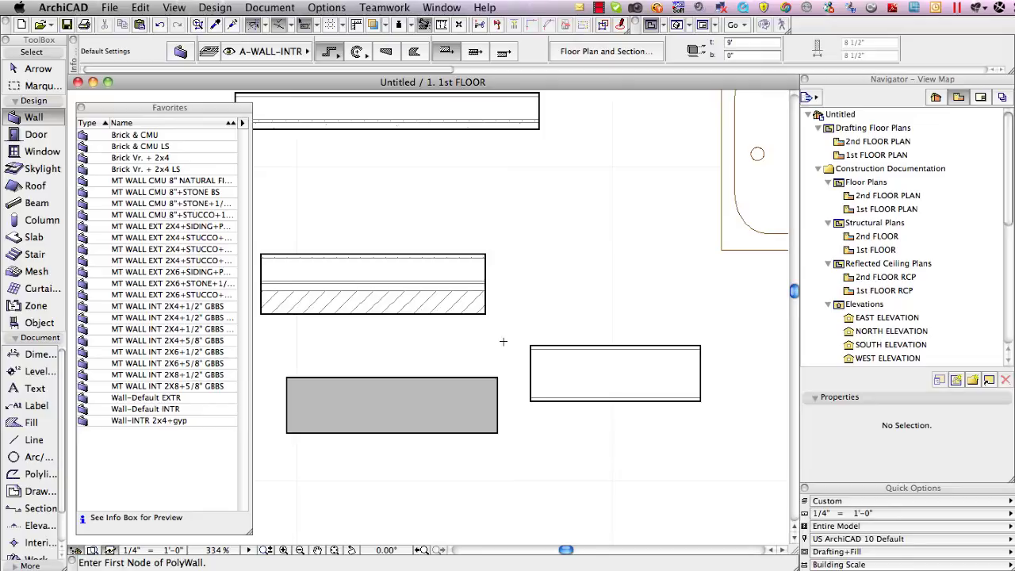
scroll(503, 341, "up", 1)
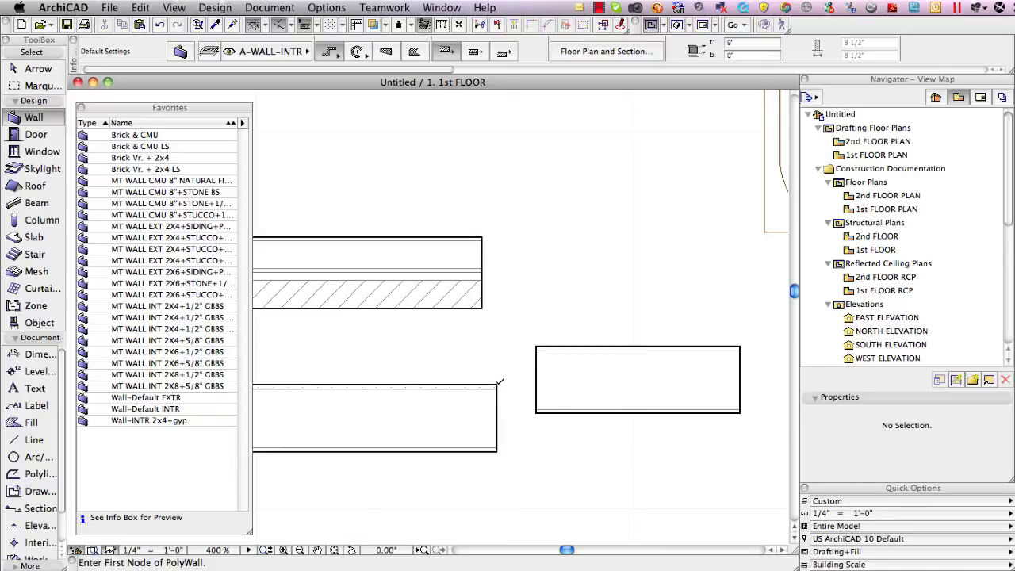
left_click(500, 382, "shift")
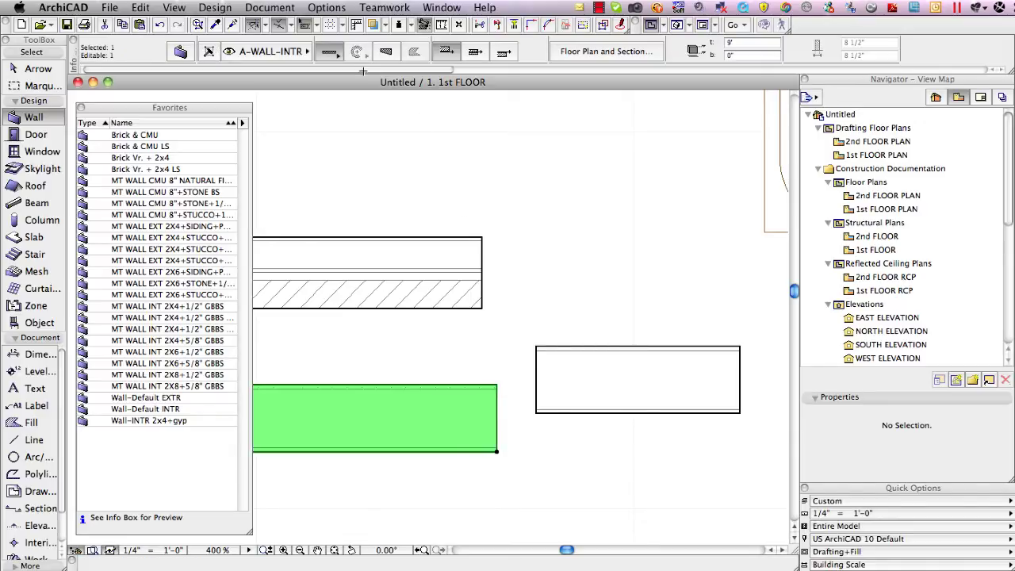
left_click(181, 53)
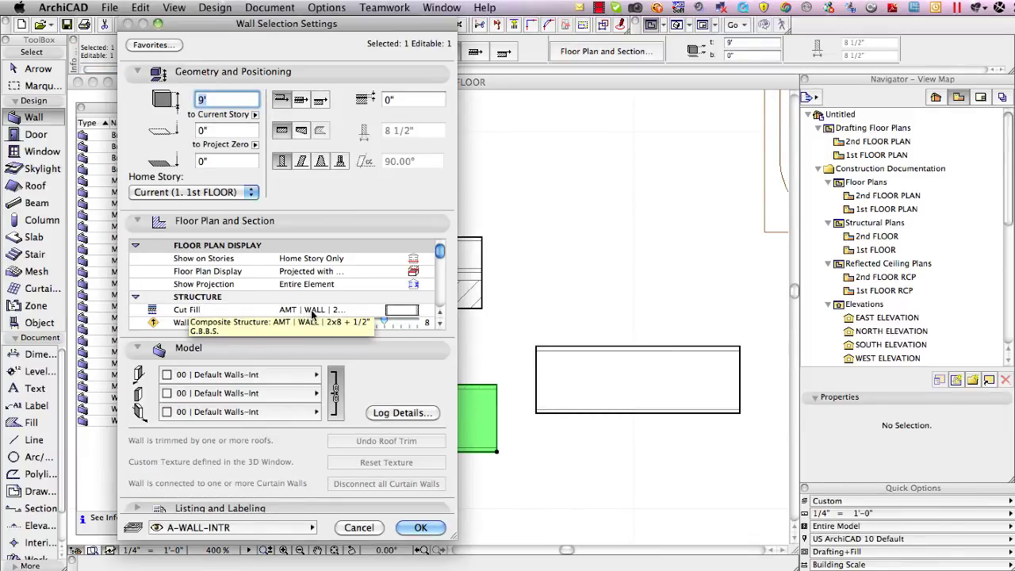
left_click(361, 529)
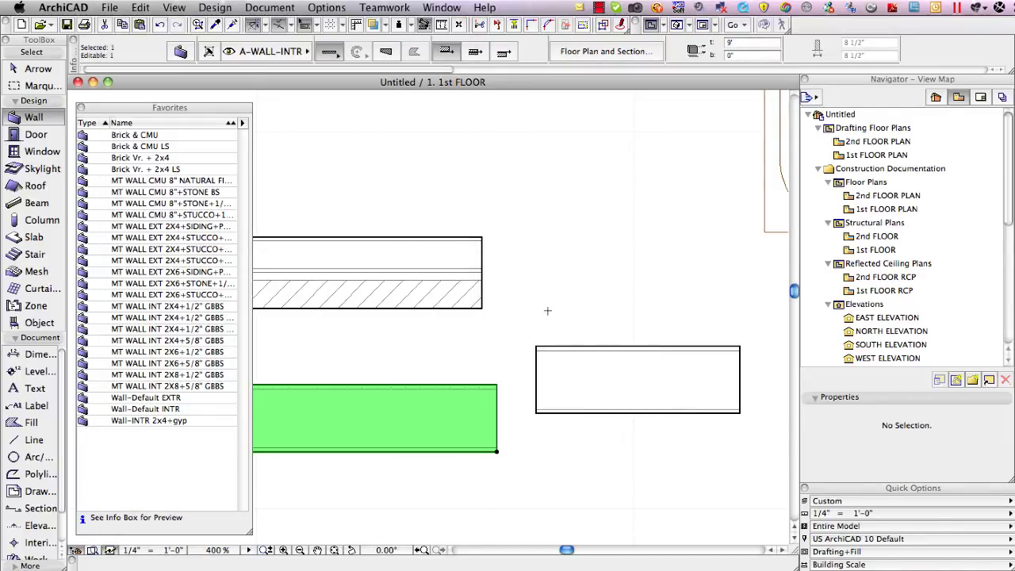
key("Escape")
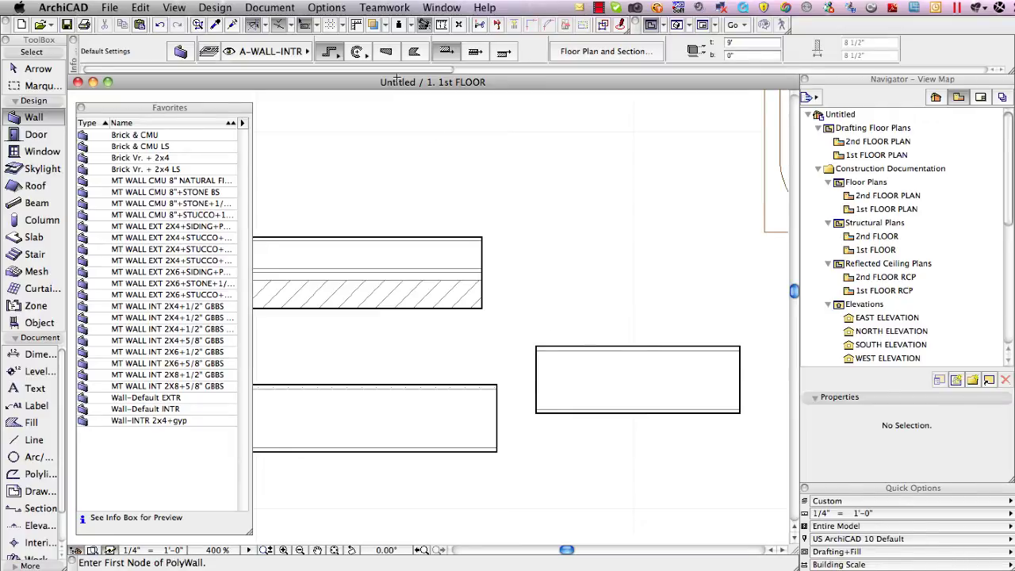
left_click(327, 8)
mouse_move(400, 26)
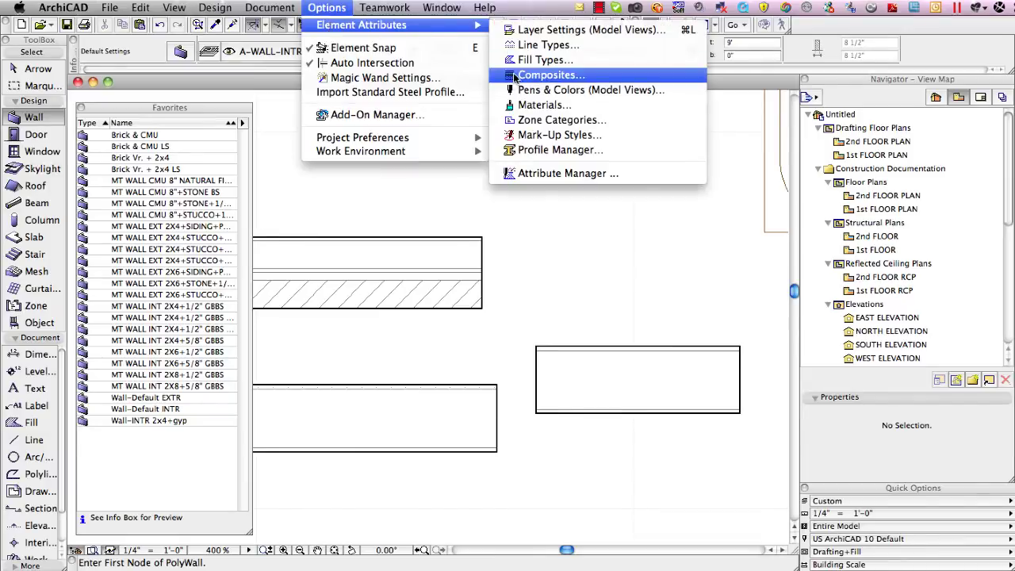
left_click(448, 176)
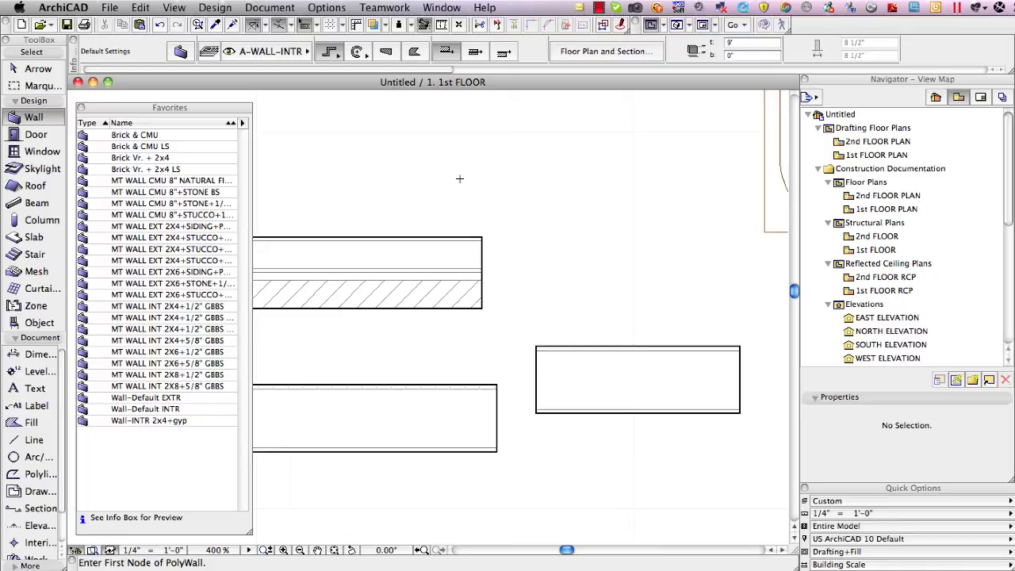
left_click(152, 183)
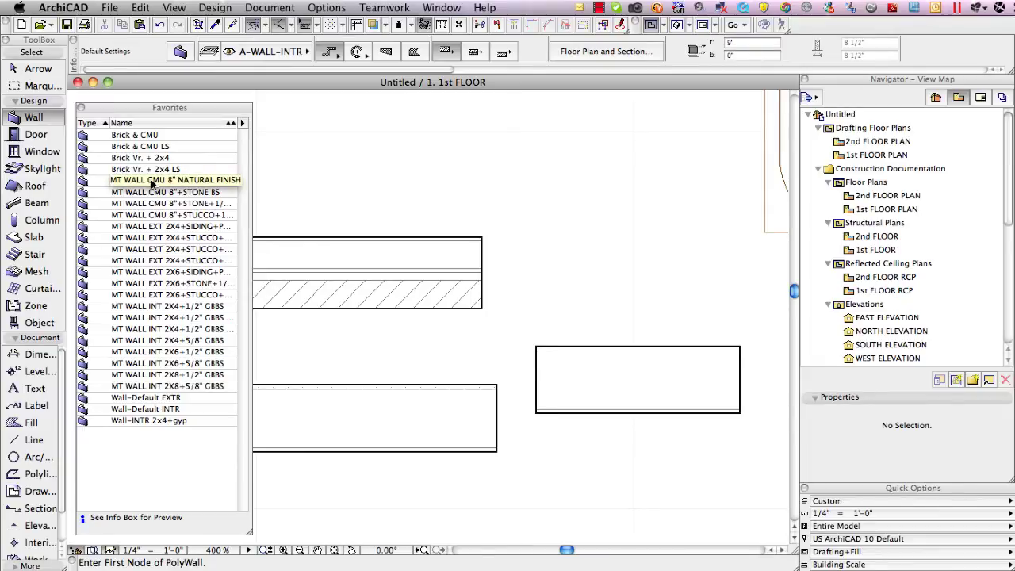
left_click(220, 386)
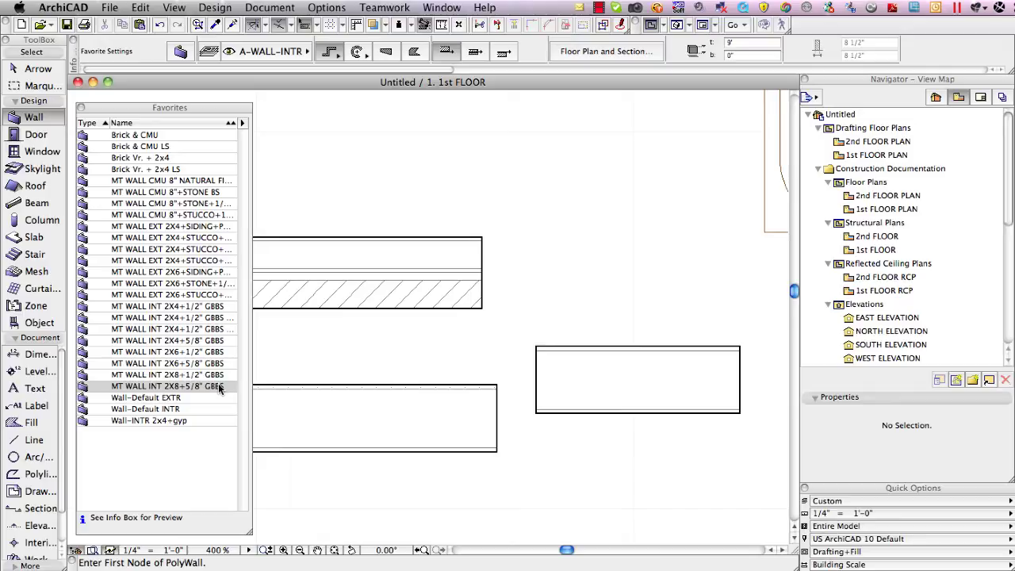
left_click(32, 69)
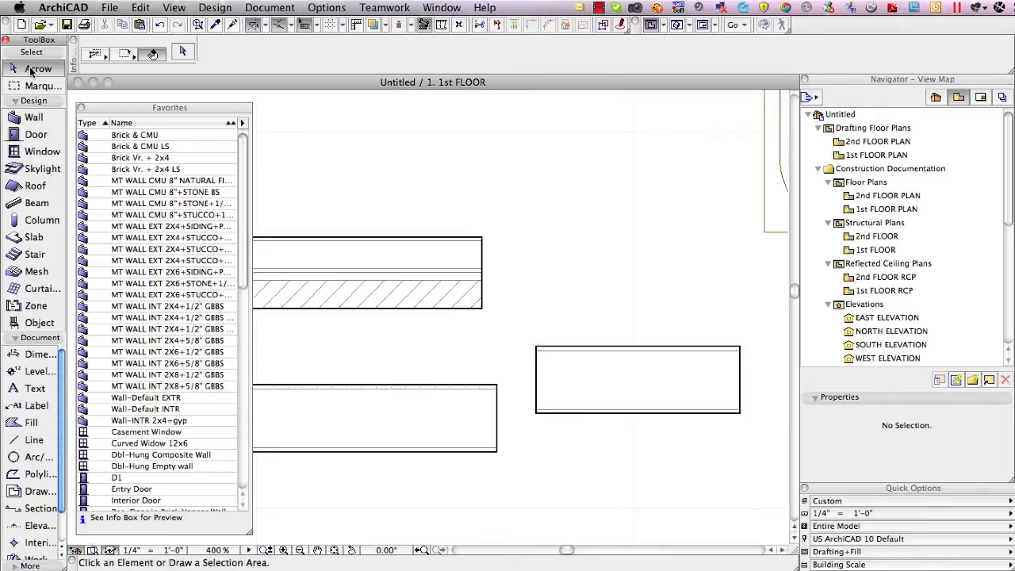
left_click(243, 124)
left_click(244, 124)
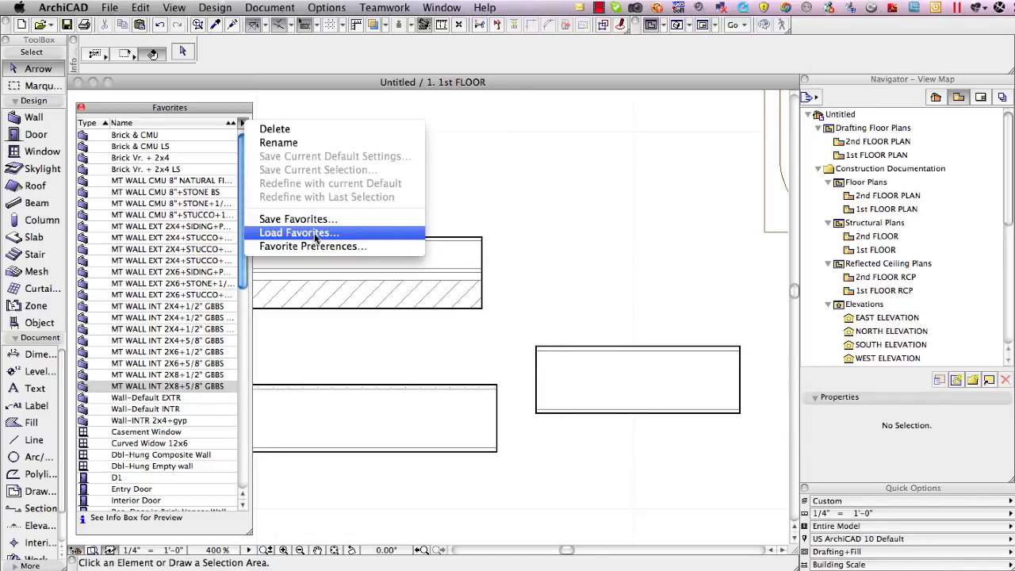
left_click(456, 214)
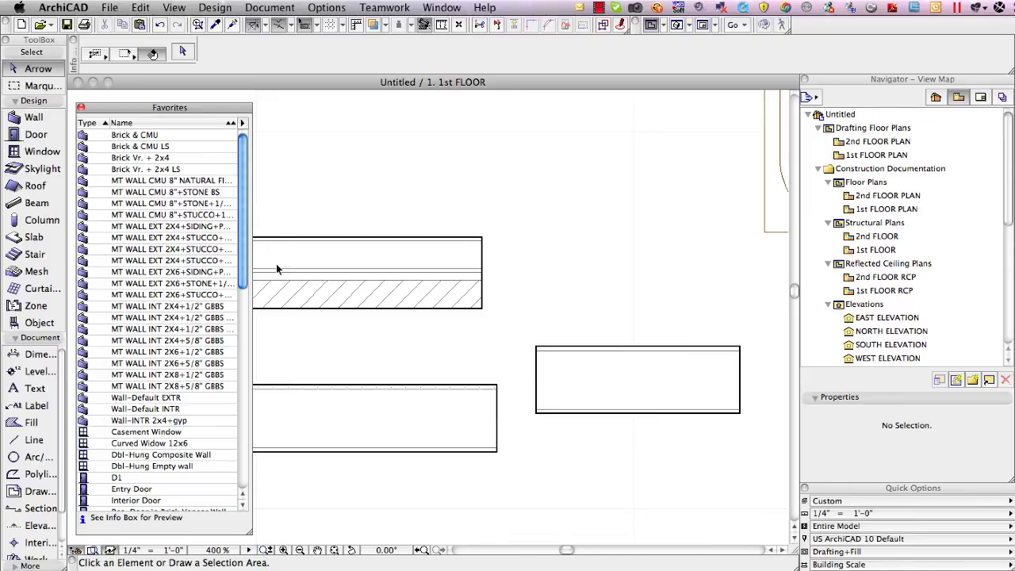
left_click(206, 385)
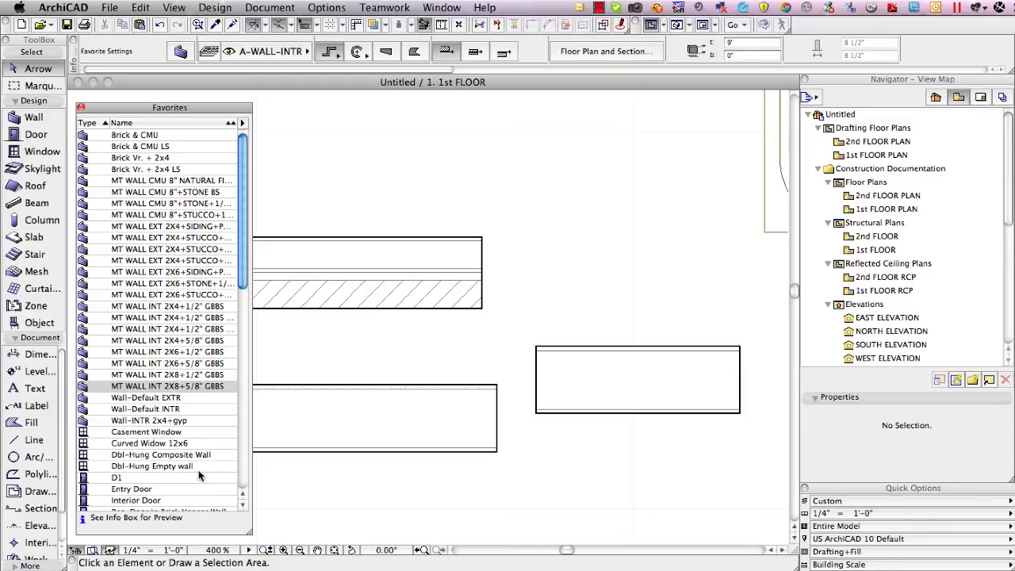
left_click(243, 131)
left_click(243, 124)
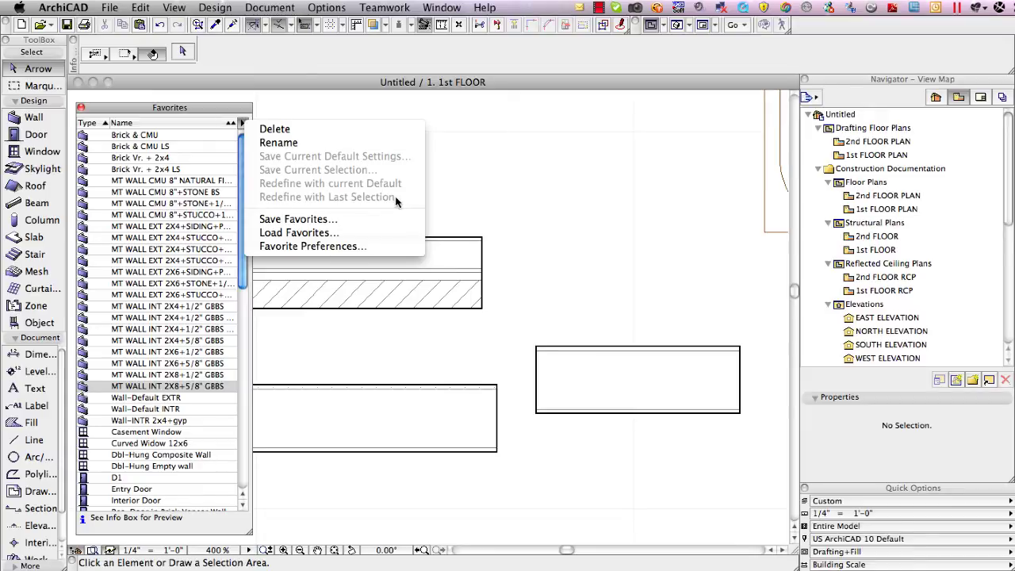
left_click(451, 202)
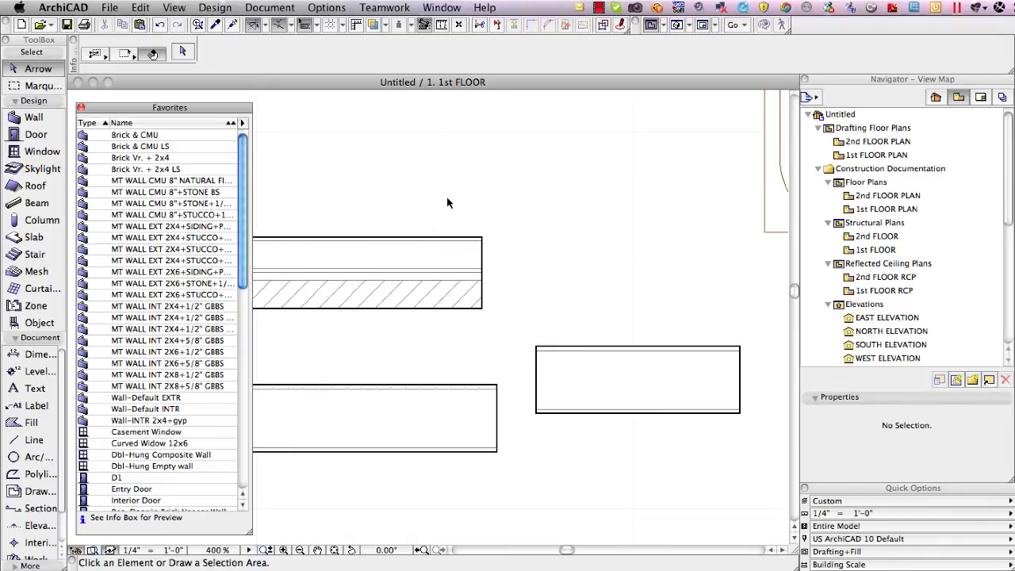
left_click(166, 386)
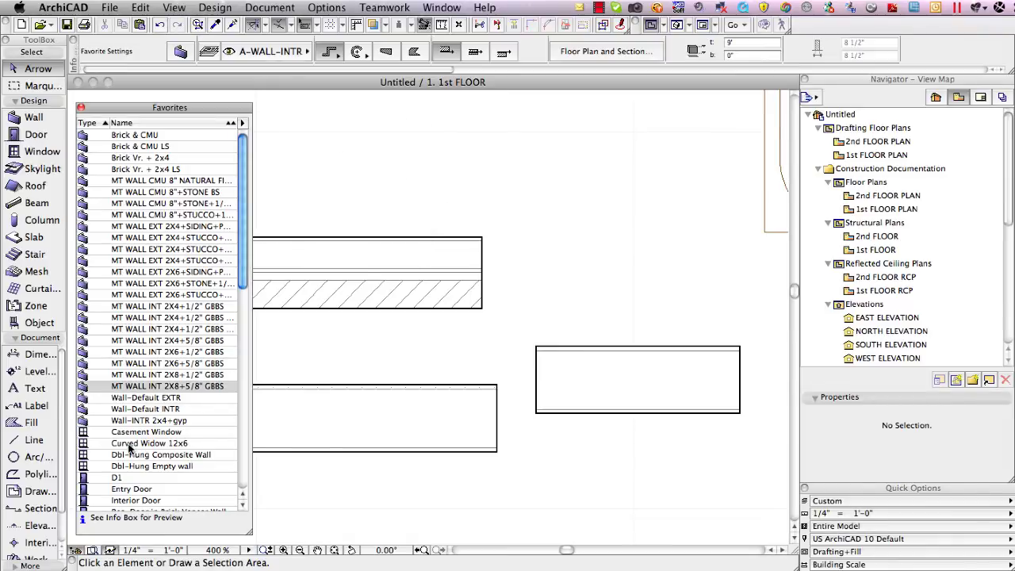
left_click(110, 8)
mouse_move(158, 192)
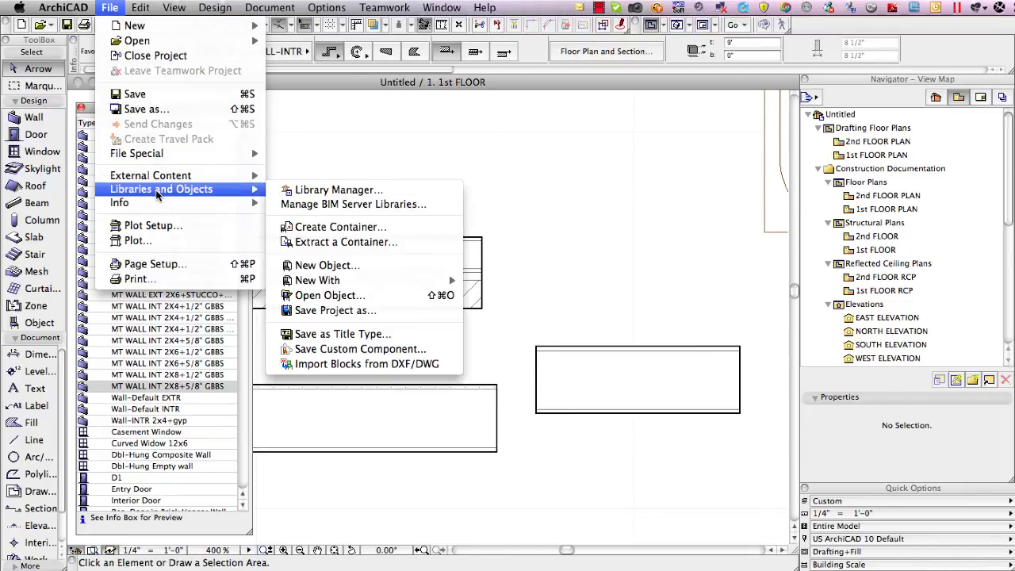
left_click(295, 189)
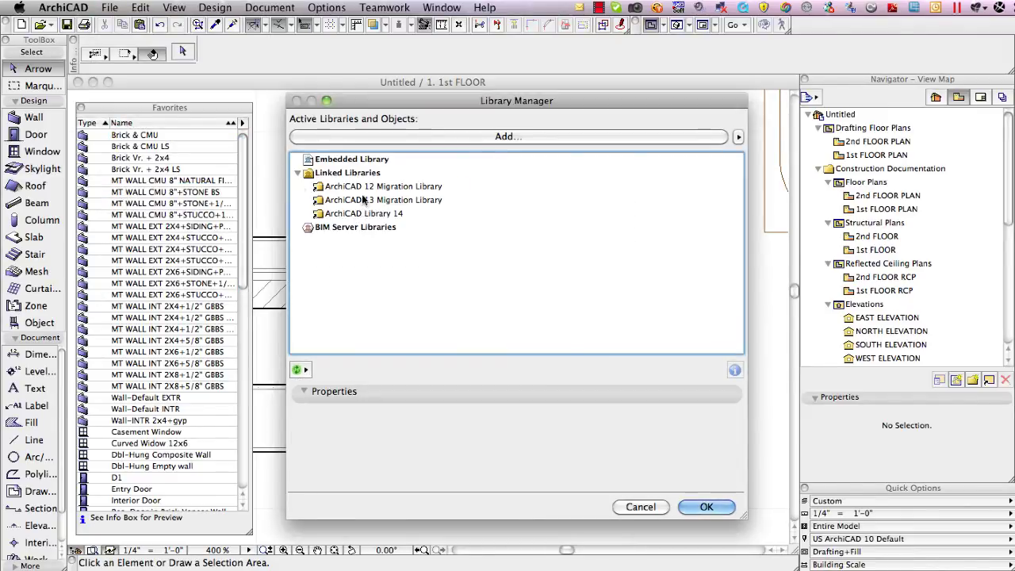
left_click(360, 188)
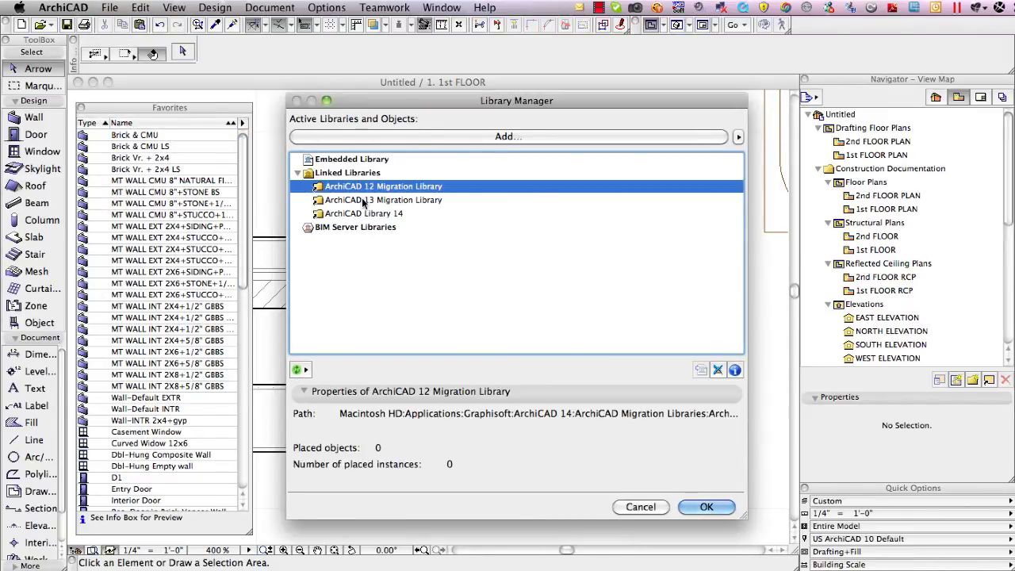
left_click(362, 200, "shift")
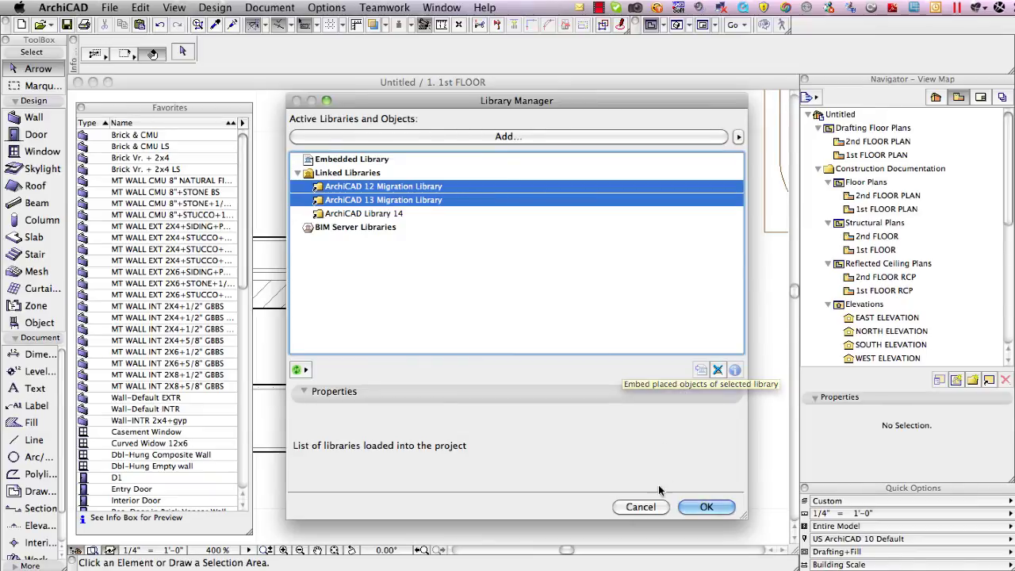
left_click(642, 505)
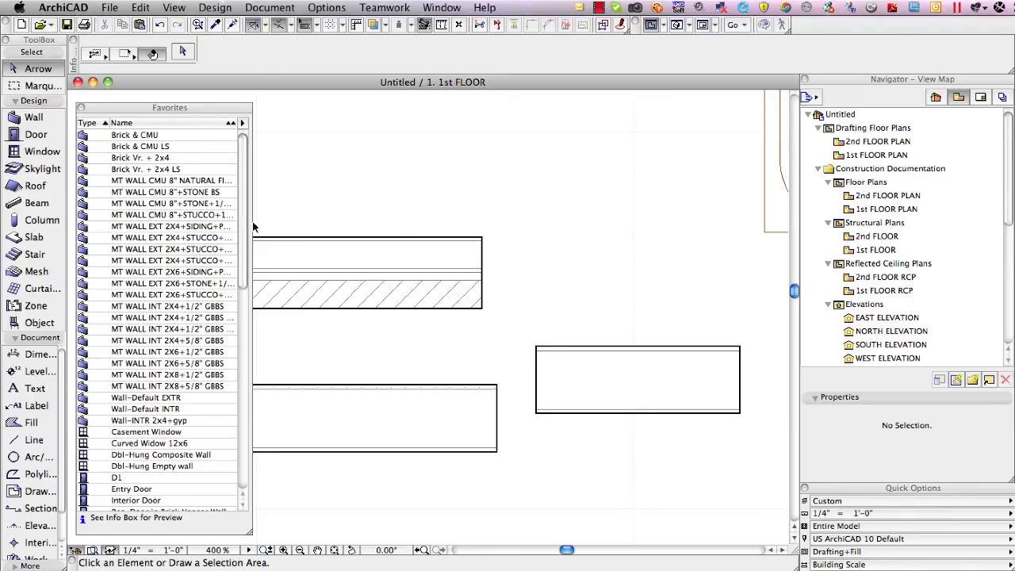
Deselect the MT WALL INT 2X8+5/8" GBBS favorite and bring up the Favorites save options.
key("Down")
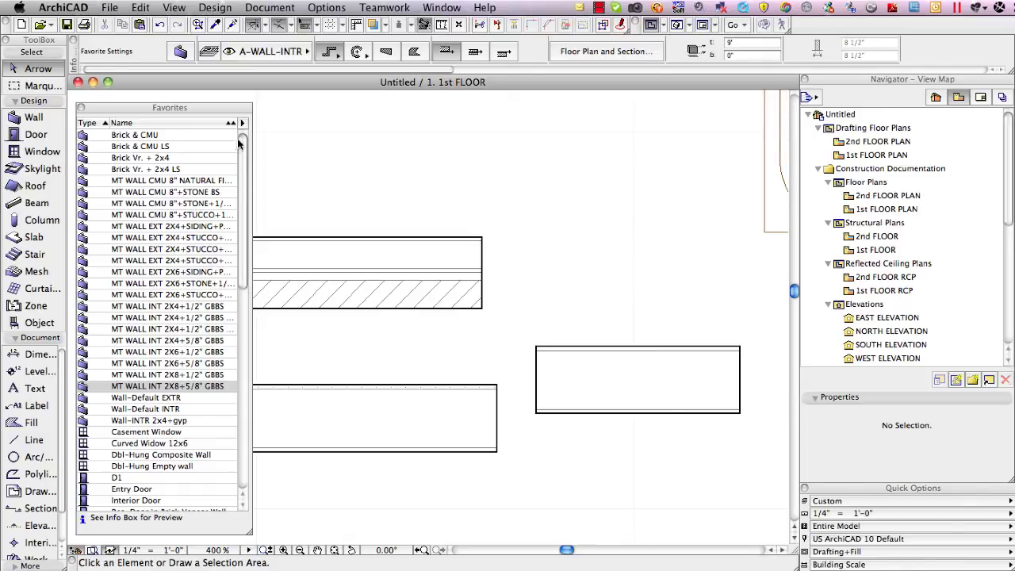
key("Escape")
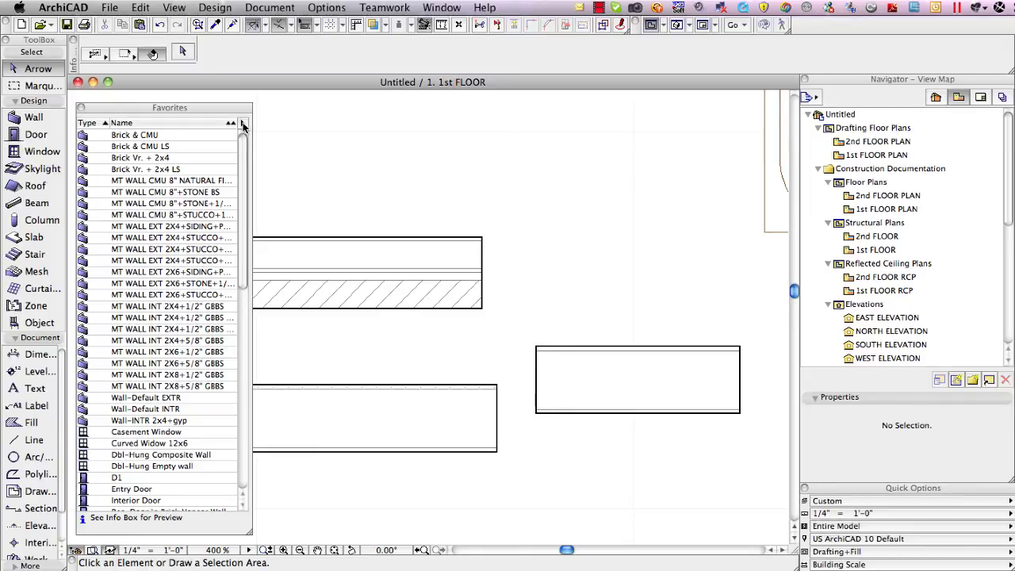
left_click(244, 124)
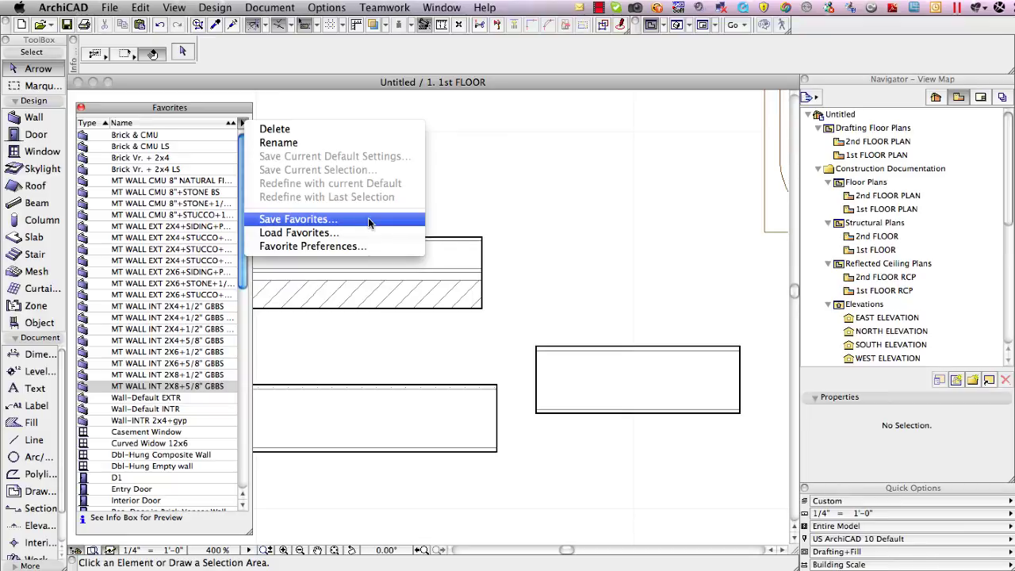
Dismiss the Favorites options menu without saving favorites.
left_click(443, 210)
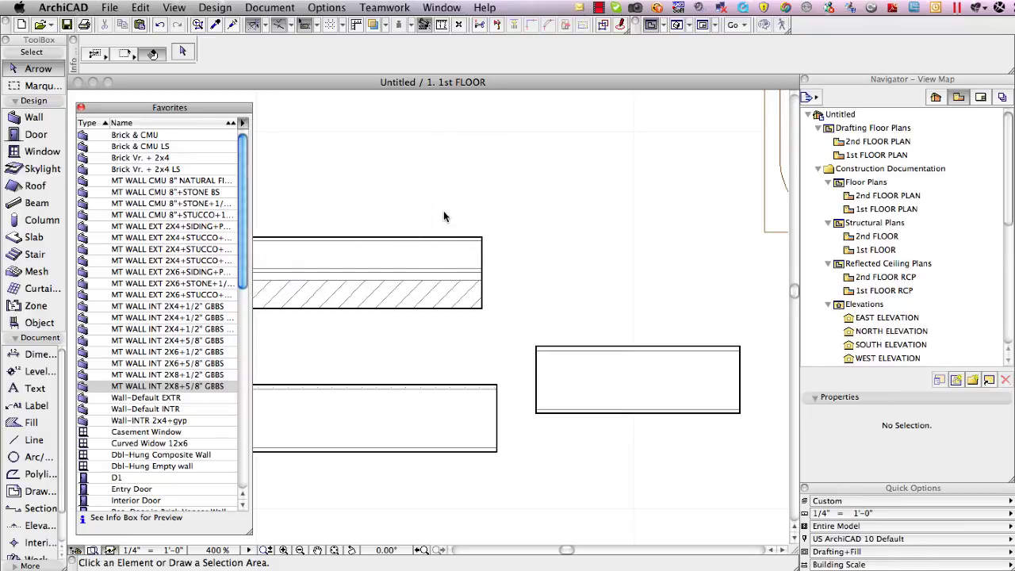